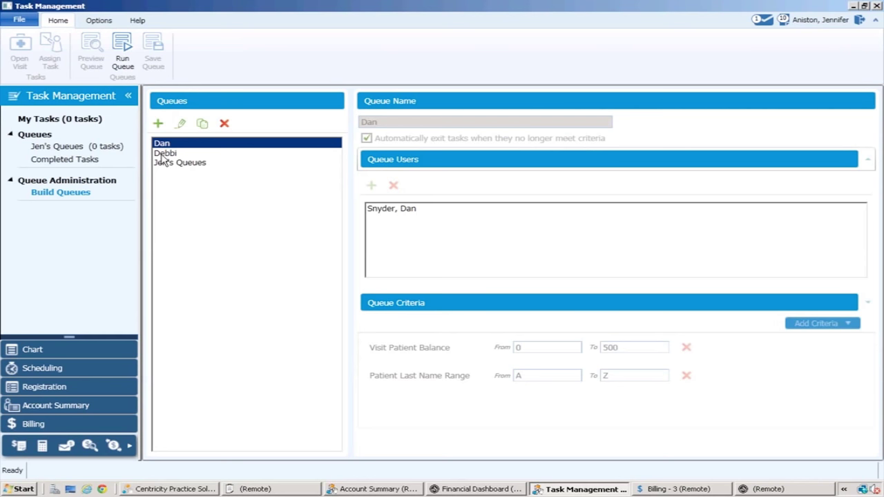
# Review the users and criteria of the second and third queues, and view the task list of the signed-in user's queue
pyautogui.click(164, 155)
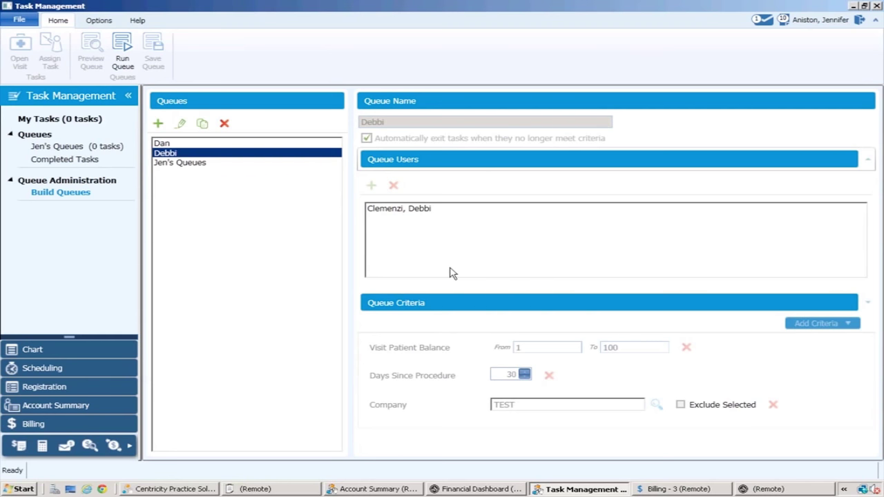
pyautogui.click(201, 163)
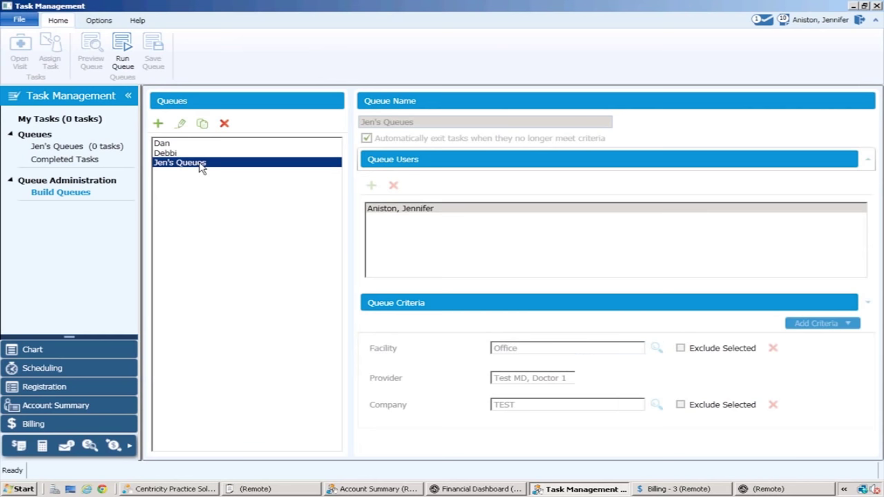
pyautogui.click(81, 148)
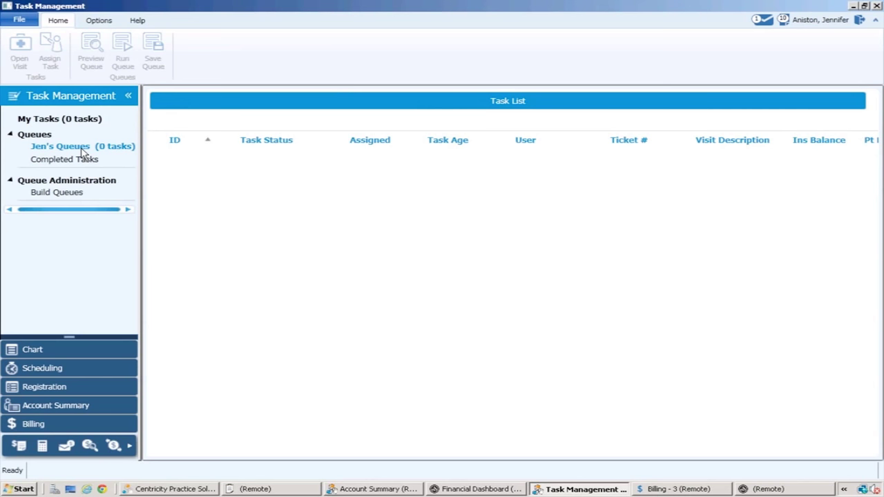
# Switch to the Centricity Practice Solution main window and list the most recent patient's billing visits by visit date 07/17/2013
pyautogui.click(194, 491)
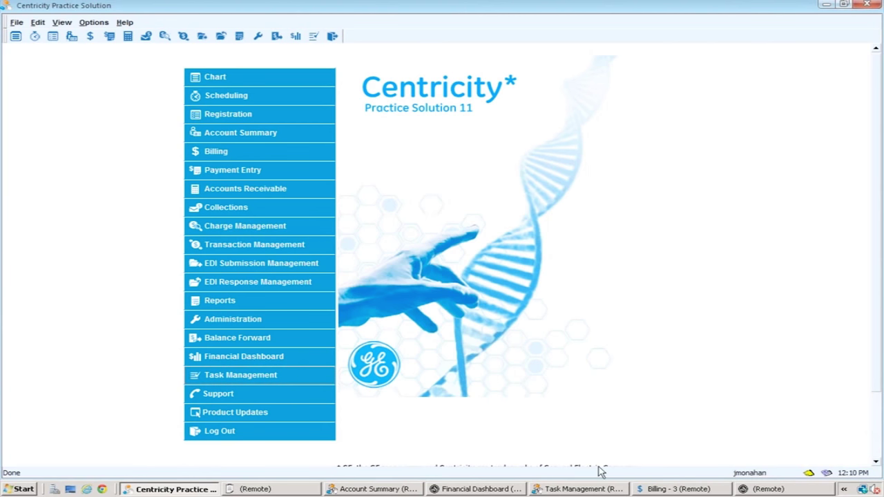
pyautogui.click(212, 156)
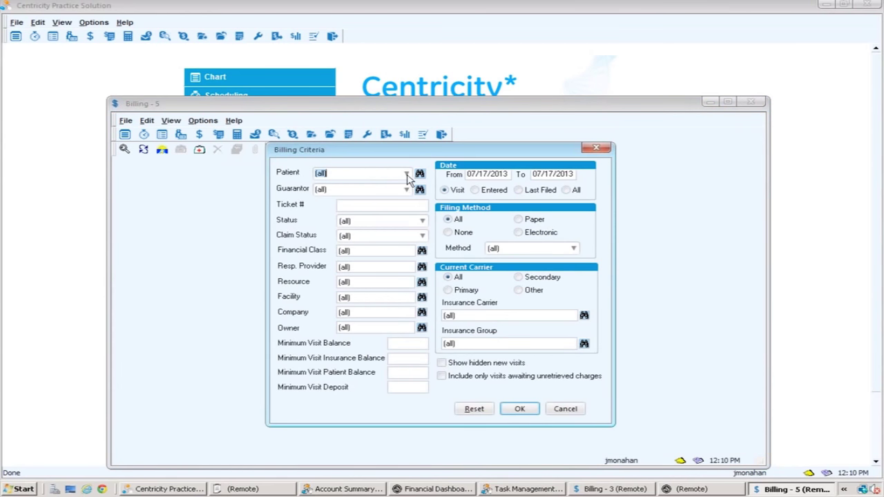
pyautogui.click(407, 173)
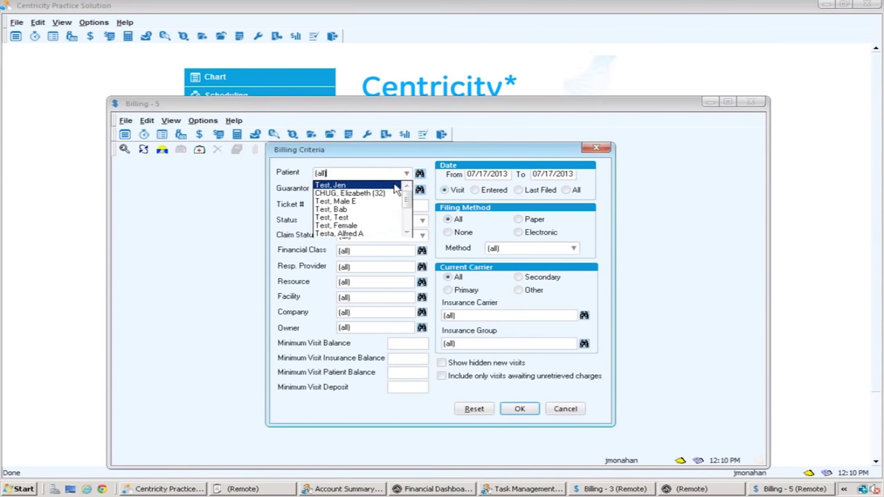
pyautogui.click(398, 185)
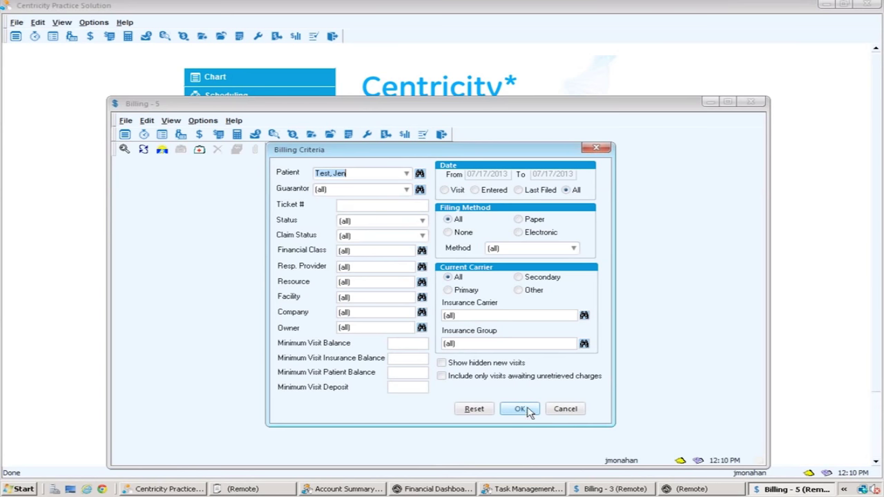
pyautogui.click(445, 190)
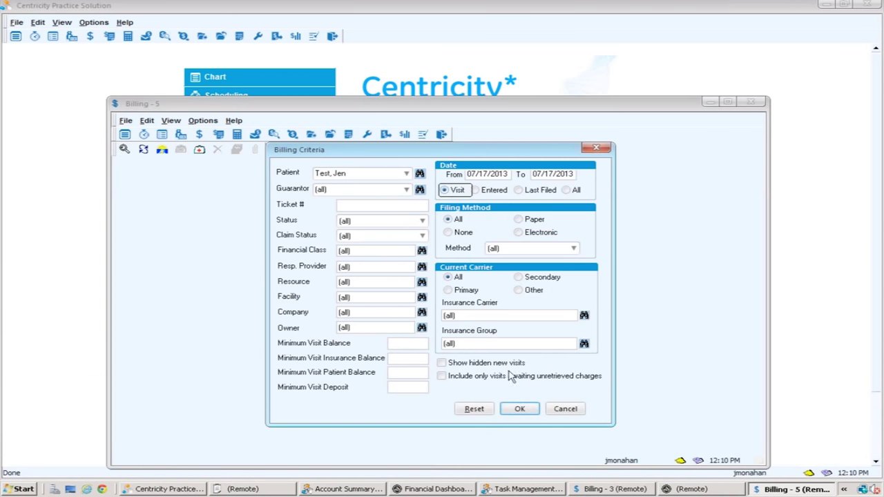
pyautogui.click(515, 408)
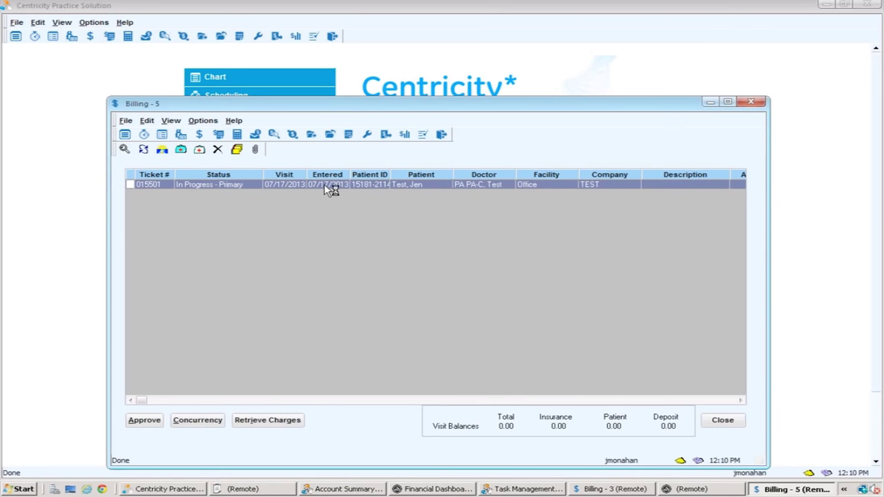
# Open the listed visit's charges and look up ICD code 250 for the first diagnosis line
pyautogui.doubleClick(324, 183)
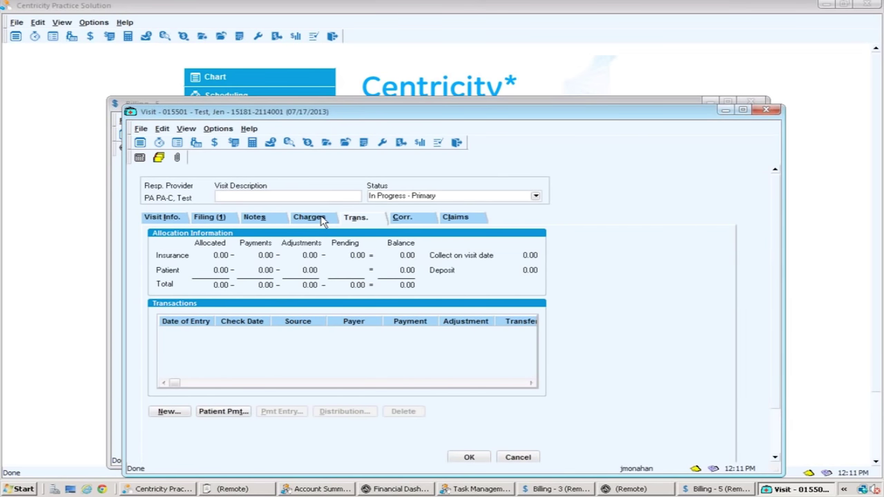
pyautogui.click(310, 217)
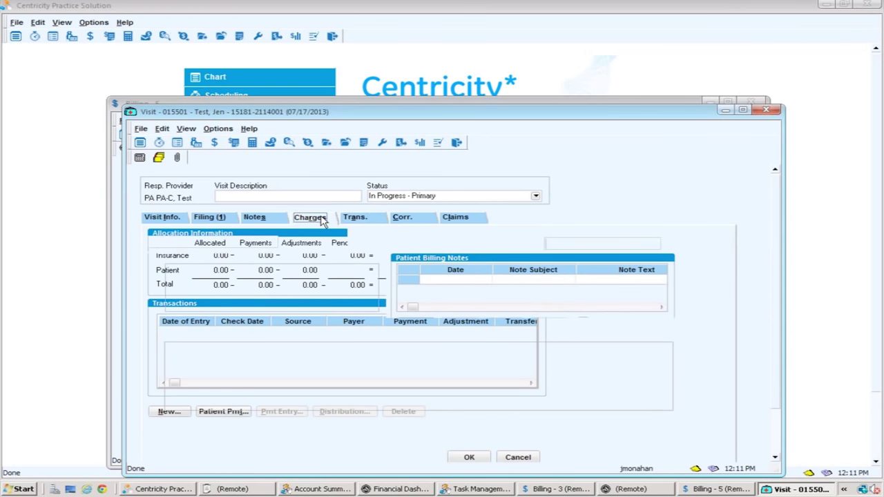
pyautogui.click(214, 279)
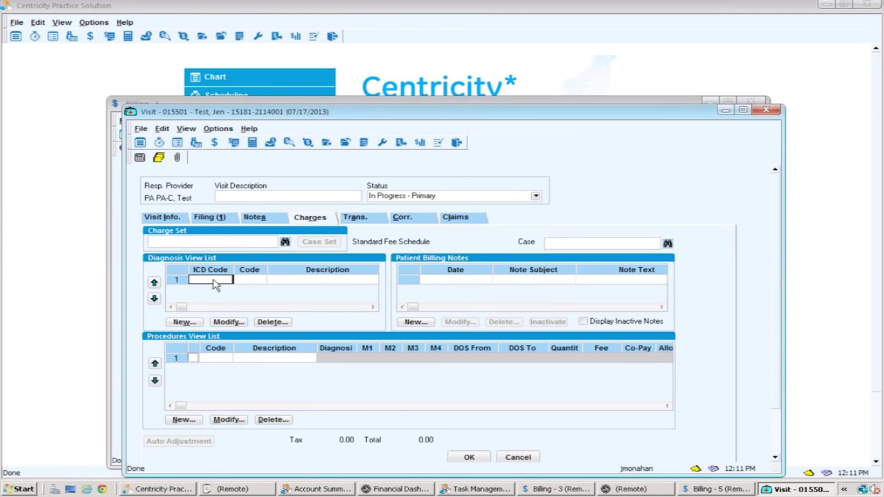
pyautogui.write('250')
pyautogui.press('Tab')
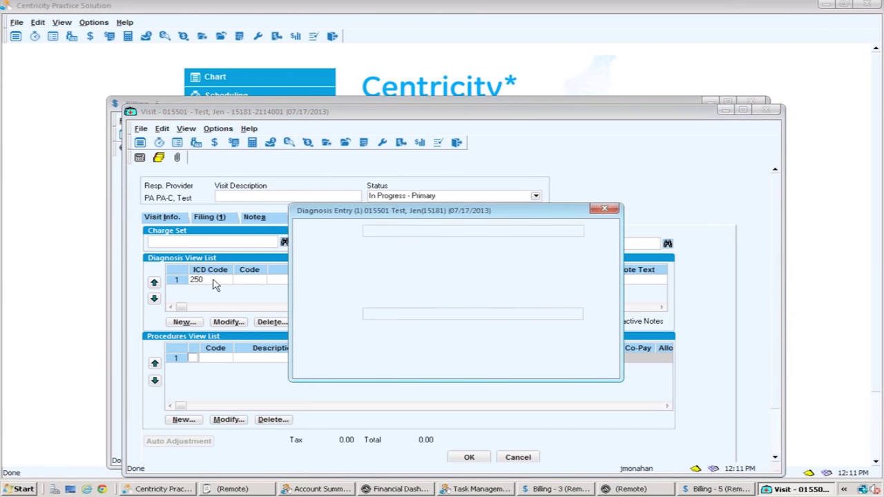
pyautogui.click(590, 233)
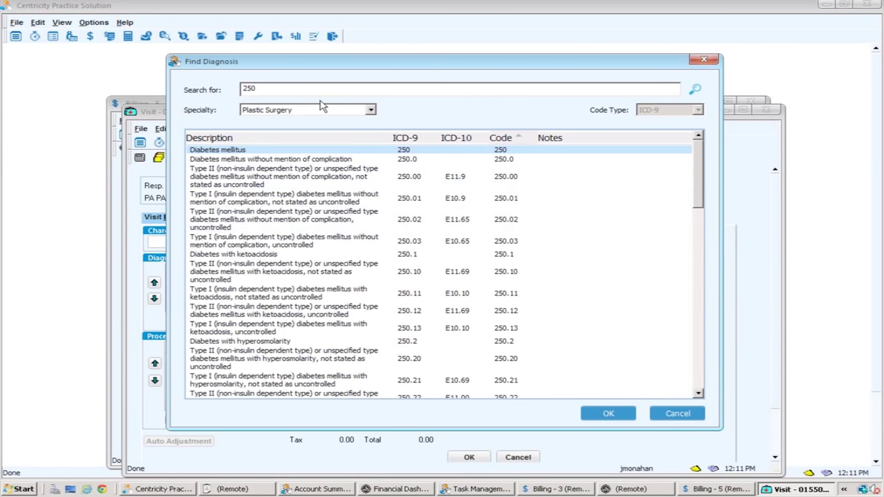
# Search diagnoses for 401, enter 401.9 Hypertension, unspecified as the visit's diagnosis, and save the visit, closing Billing
pyautogui.click(298, 88)
pyautogui.press('BackSpace')
pyautogui.press('BackSpace')
pyautogui.press('BackSpace')
pyautogui.write('401')
pyautogui.click(696, 91)
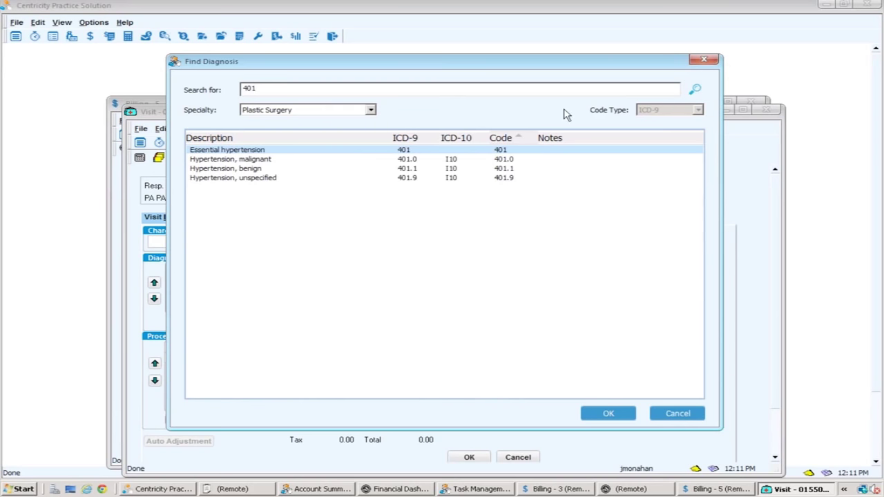
pyautogui.click(449, 180)
pyautogui.click(598, 410)
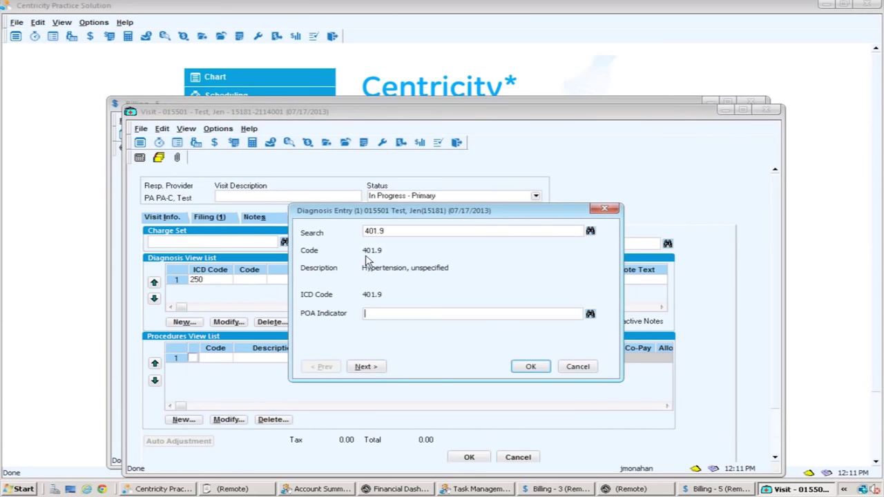
pyautogui.click(530, 366)
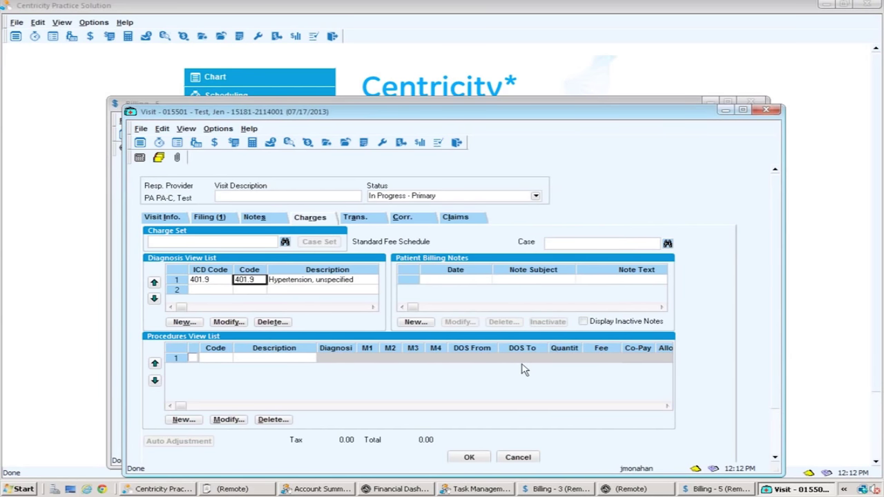
pyautogui.click(469, 457)
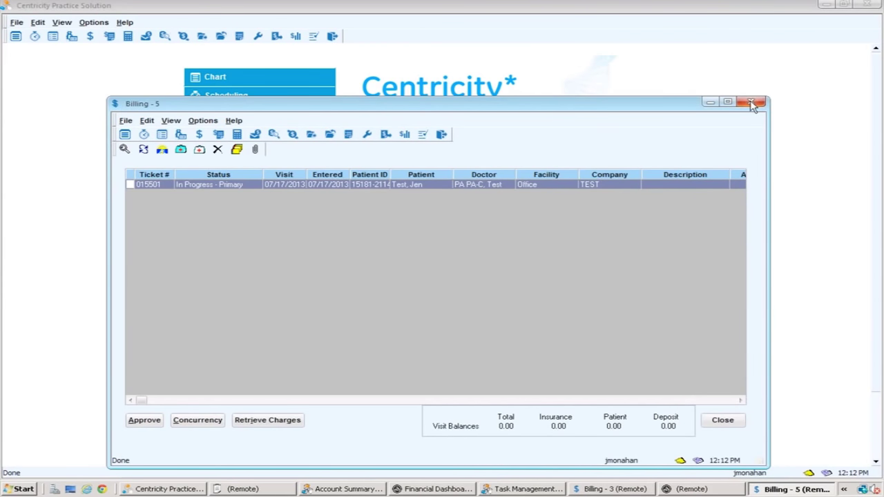
pyautogui.click(753, 103)
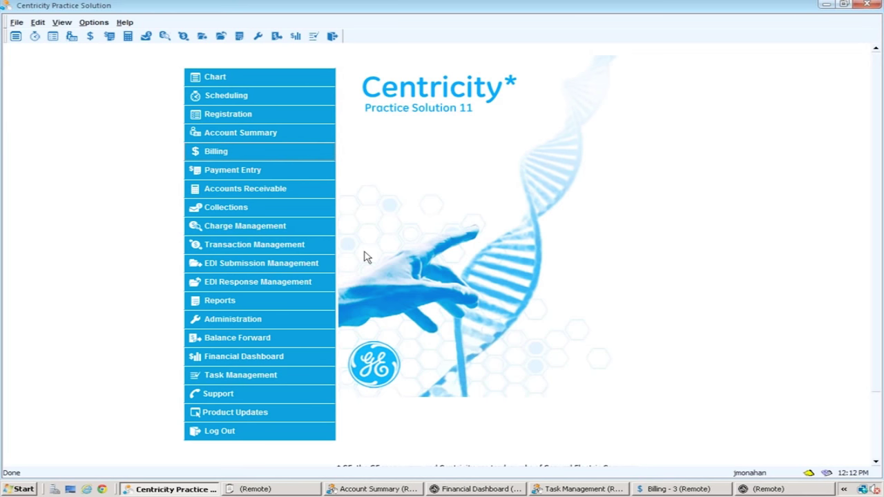
# Switch to the Chart window, view the Alerts and Flags list, and look at a blank new flag form from the Summary
pyautogui.click(297, 492)
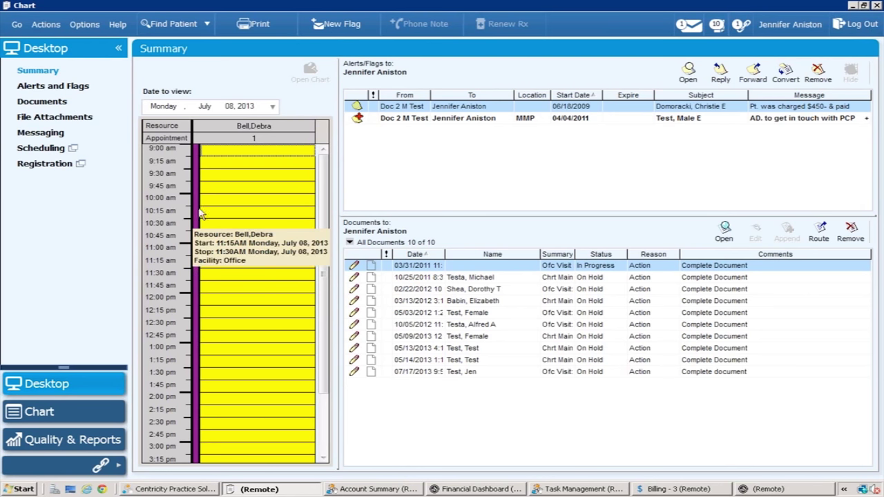
pyautogui.click(261, 31)
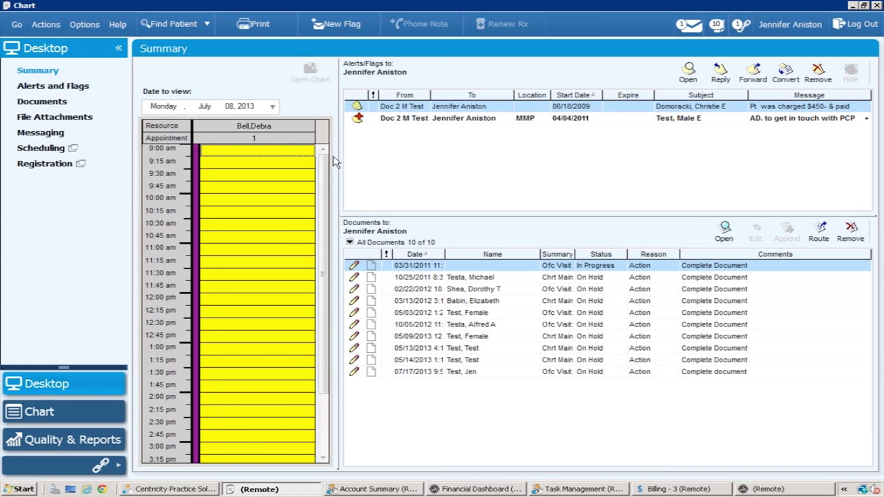
pyautogui.click(25, 90)
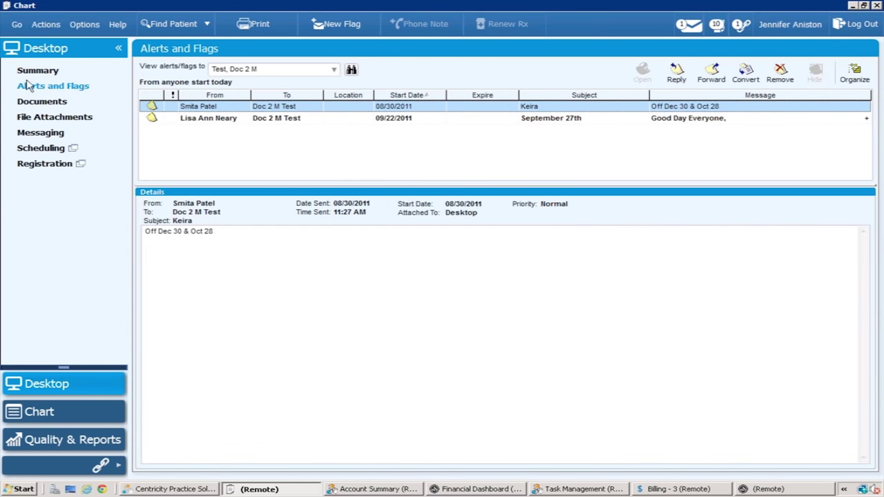
pyautogui.click(30, 72)
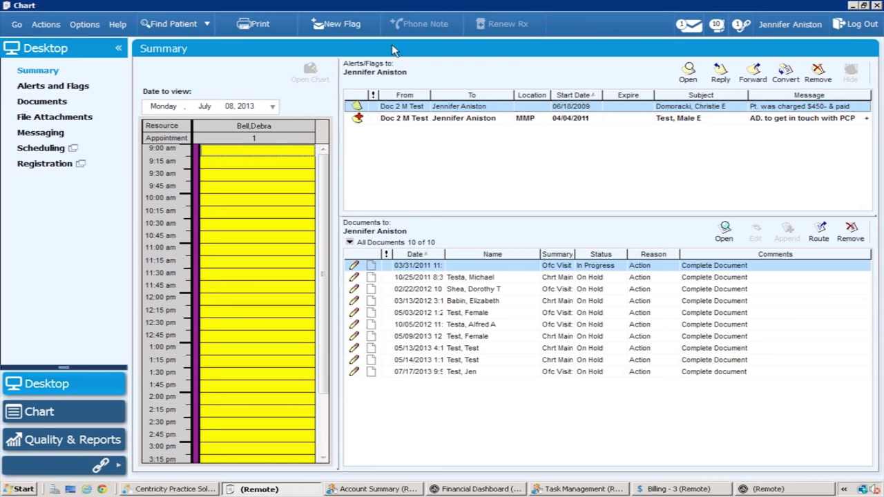
pyautogui.click(343, 27)
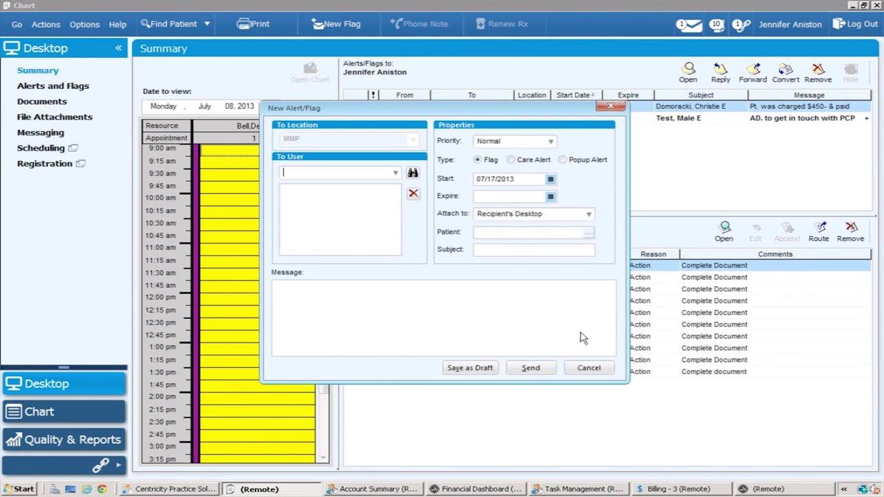
pyautogui.click(587, 370)
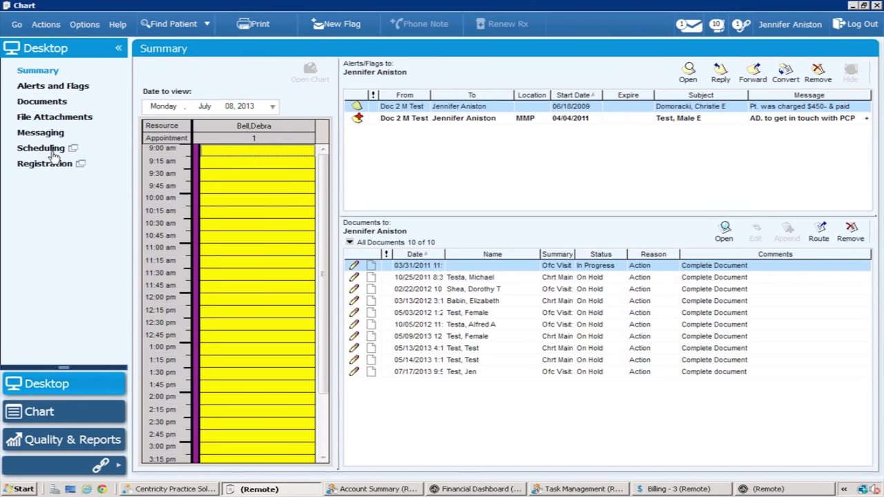
# View the office schedule and the patient registration record from the Chart desktop, closing each window after viewing
pyautogui.click(53, 155)
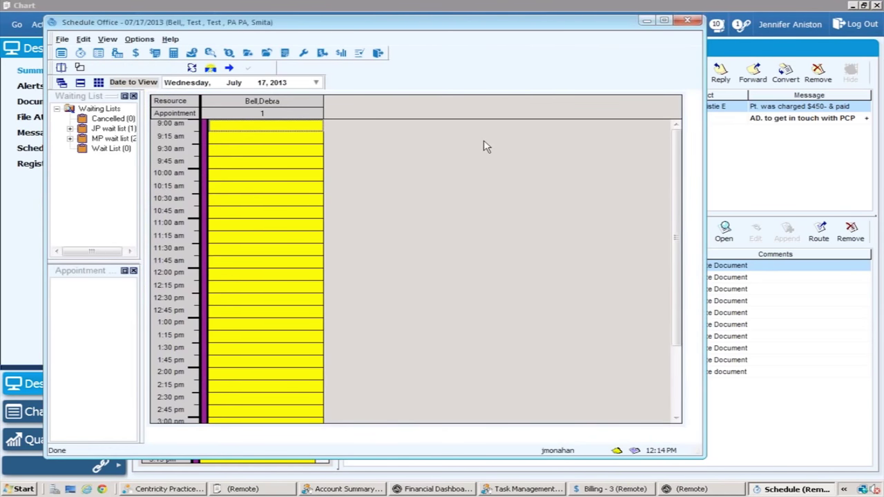
pyautogui.click(687, 22)
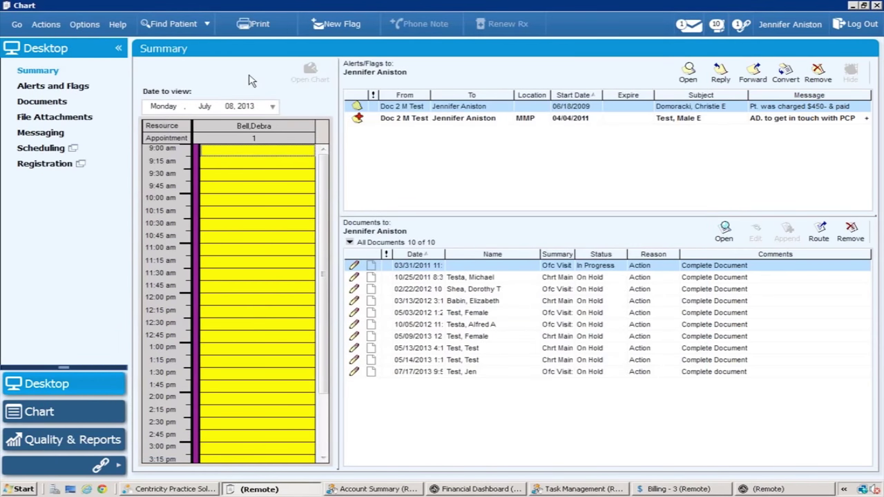
pyautogui.click(34, 163)
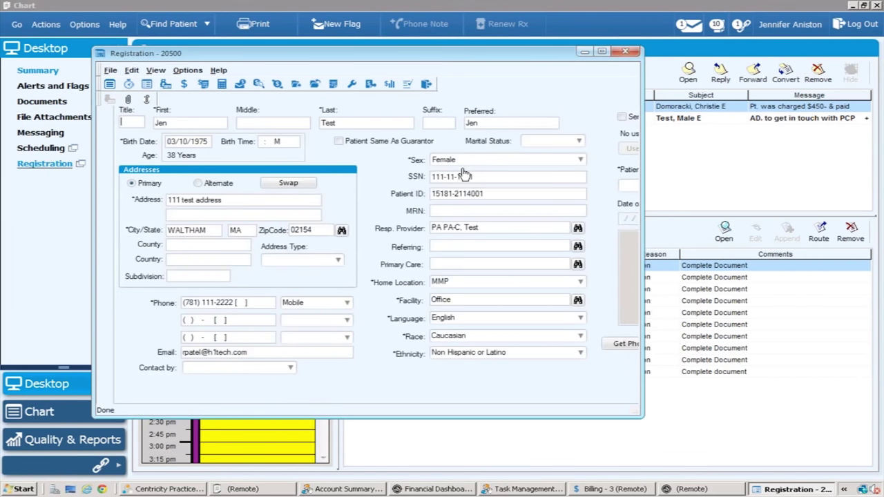
pyautogui.click(632, 53)
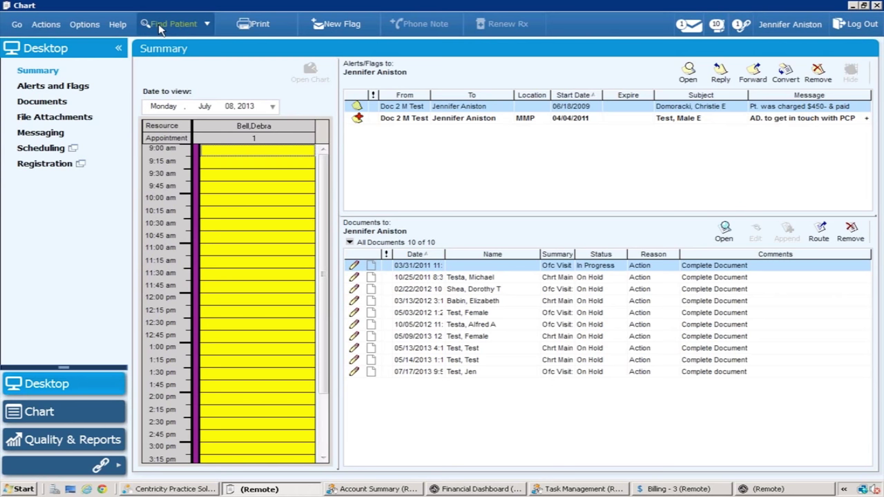
# Open the most recent patient's chart and view its flowsheet
pyautogui.click(208, 27)
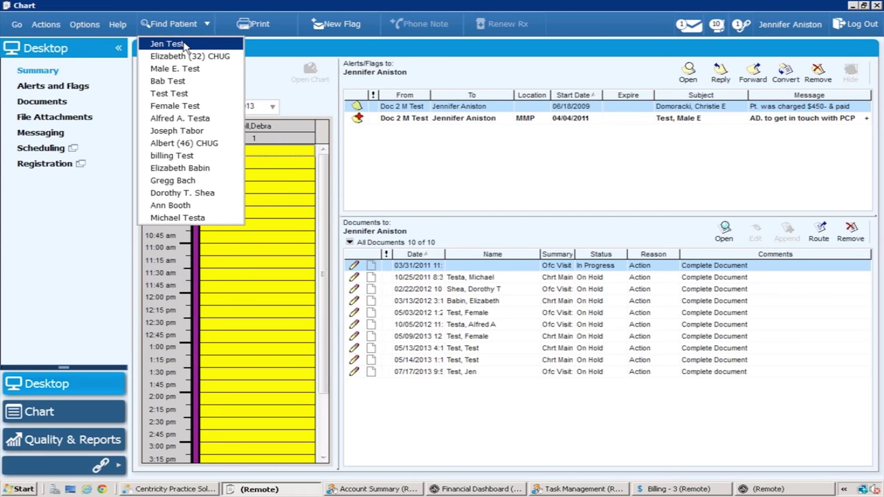
pyautogui.click(185, 45)
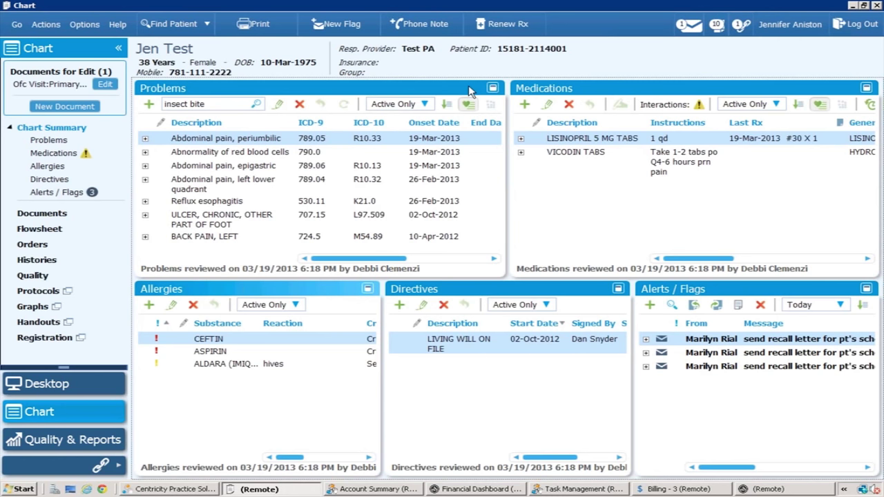
pyautogui.click(40, 234)
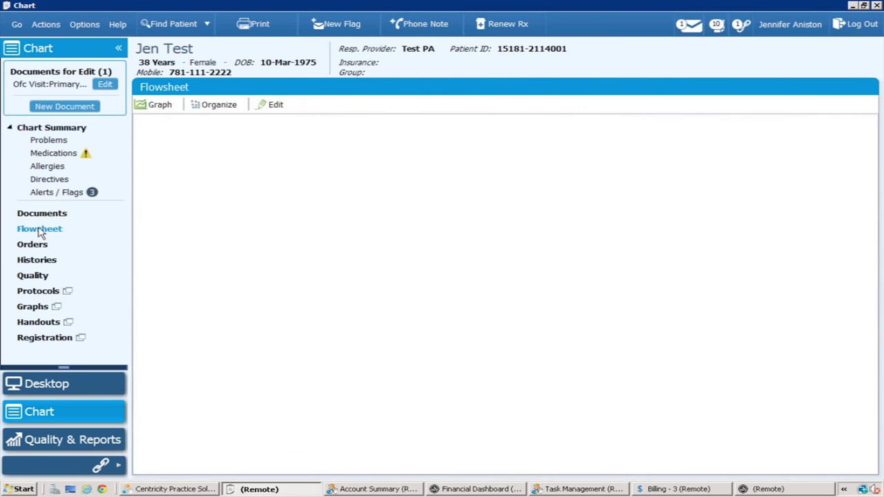
# Return to the chart summary and expand the assessments under Abdominal pain, periumbilic and Abnormality of red blood cells
pyautogui.click(43, 128)
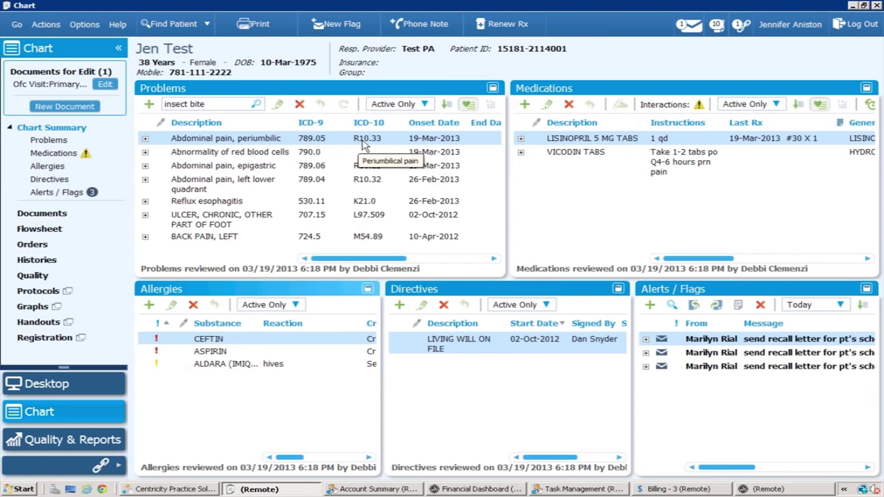
pyautogui.click(145, 140)
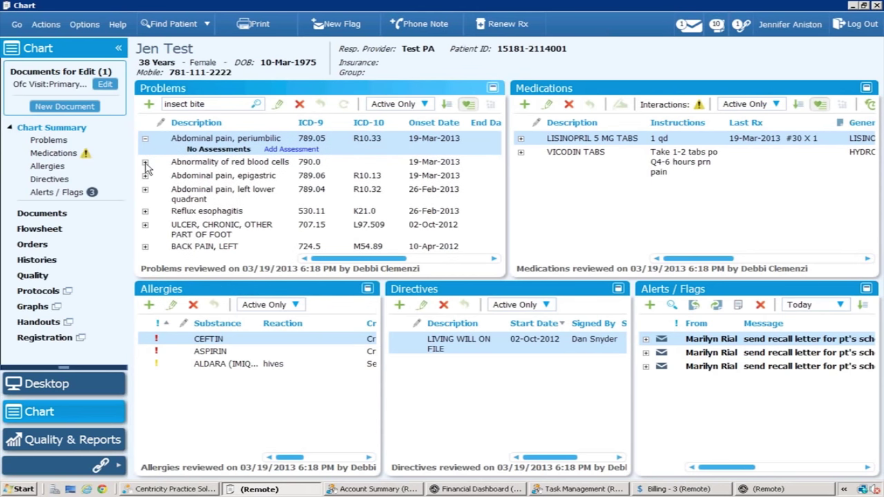
pyautogui.click(145, 164)
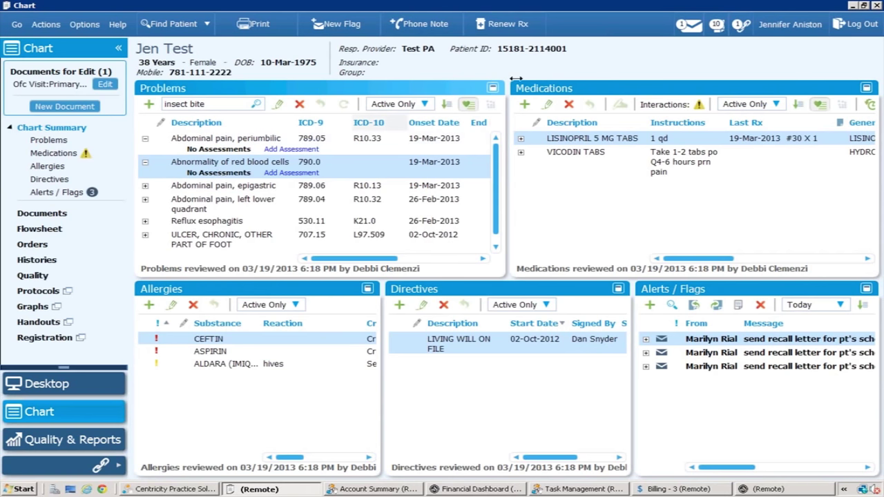
# View the Problems list at full size and restore the chart summary layout
pyautogui.click(493, 89)
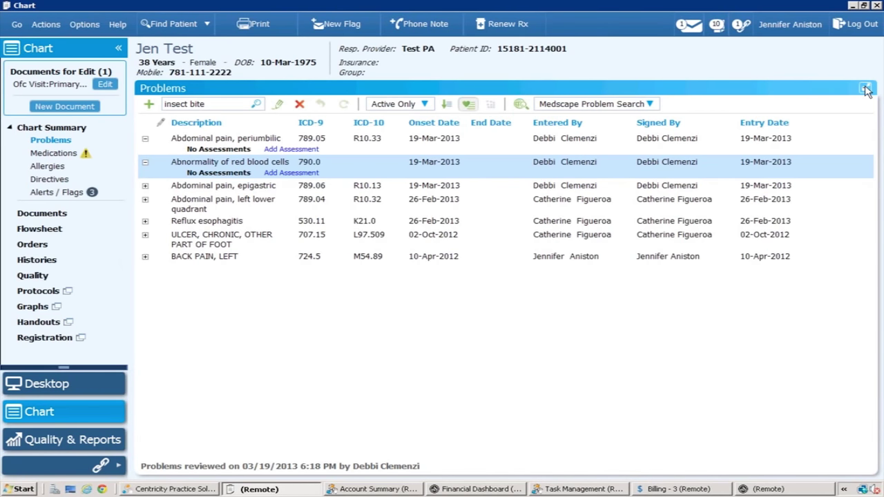
pyautogui.click(866, 90)
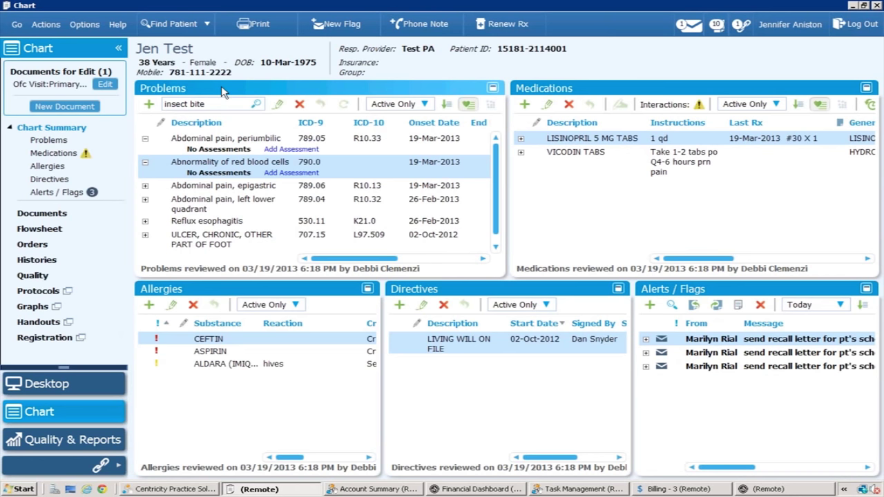
# Start a new problem for the patient and set its search list to ***Family Medicine
pyautogui.click(149, 105)
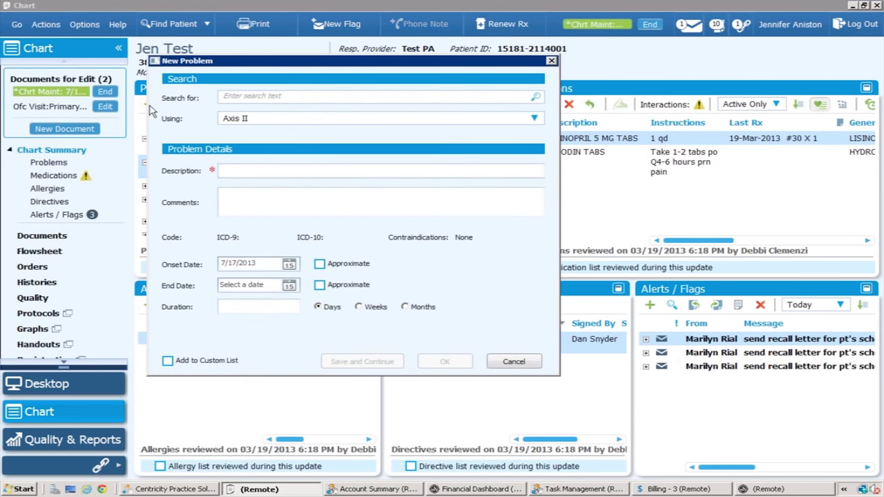
pyautogui.click(256, 96)
pyautogui.click(535, 119)
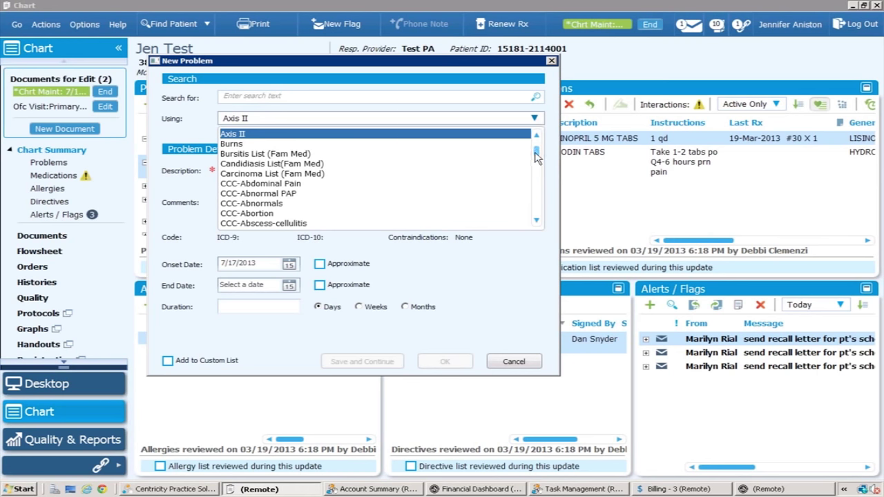
pyautogui.scroll(2, 537, 149)
pyautogui.scroll(5, 537, 149)
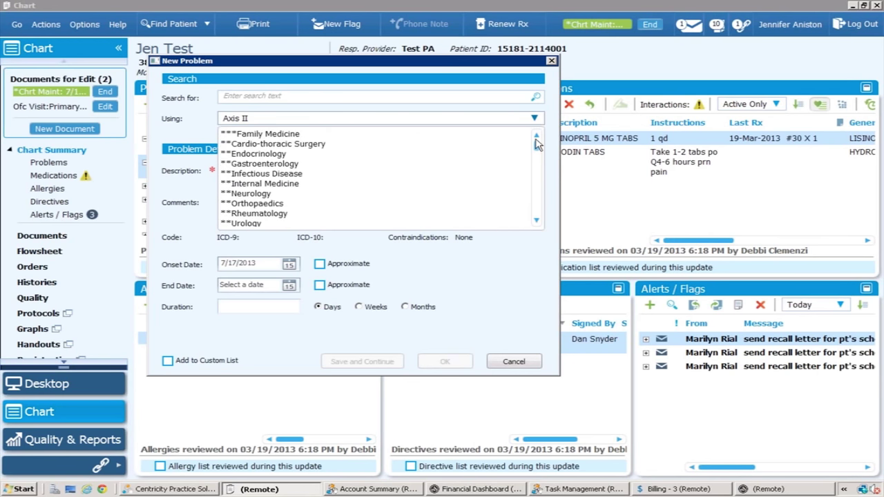
pyautogui.click(513, 140)
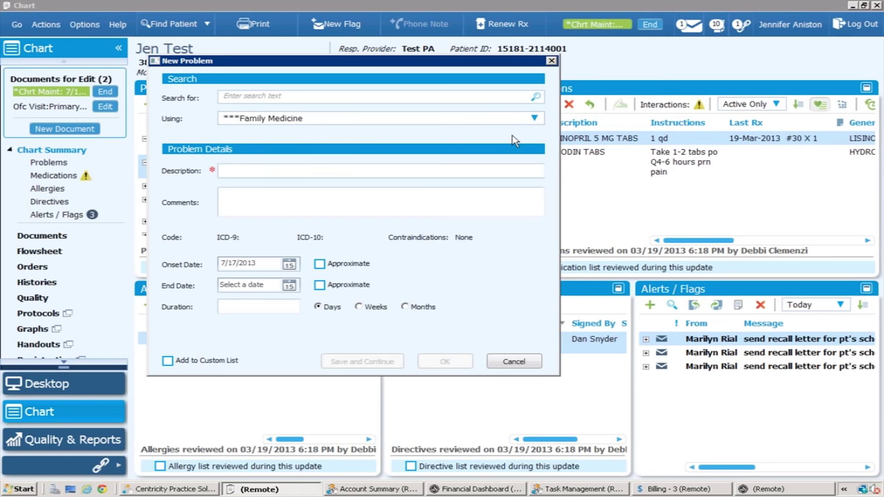
# Search for "insect bit", add INSECT BITE to the problem list, and collapse the assessments under Abdominal pain, periumbilic
pyautogui.click(456, 95)
pyautogui.write('insect bit')
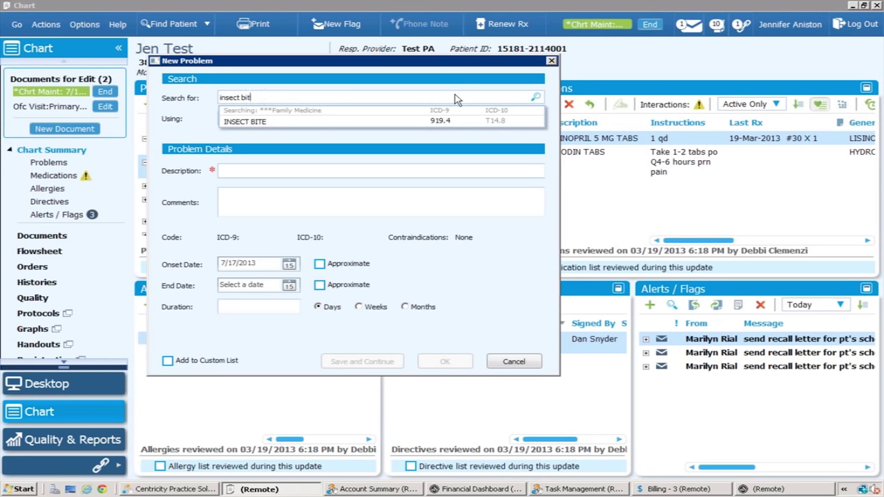
pyautogui.click(426, 127)
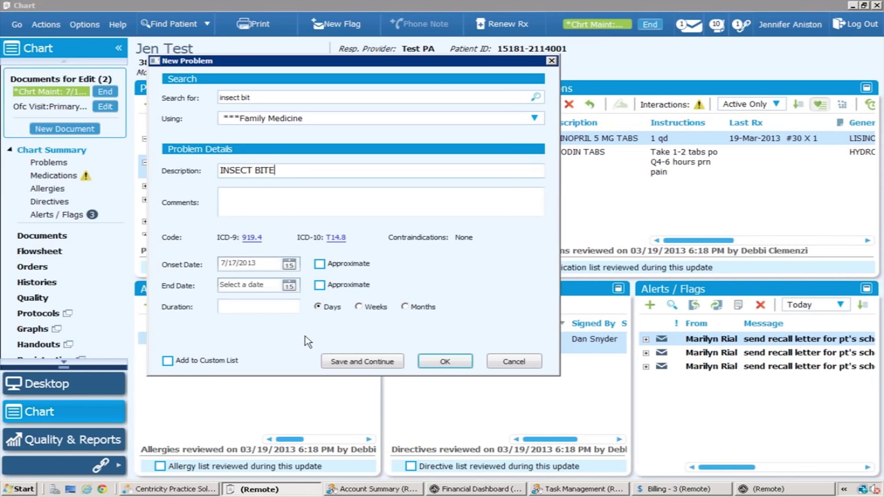
pyautogui.click(442, 362)
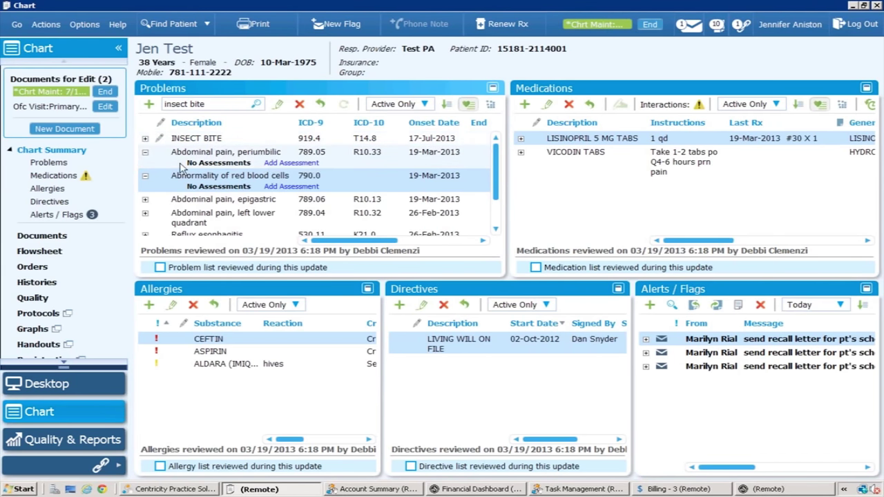
pyautogui.click(146, 155)
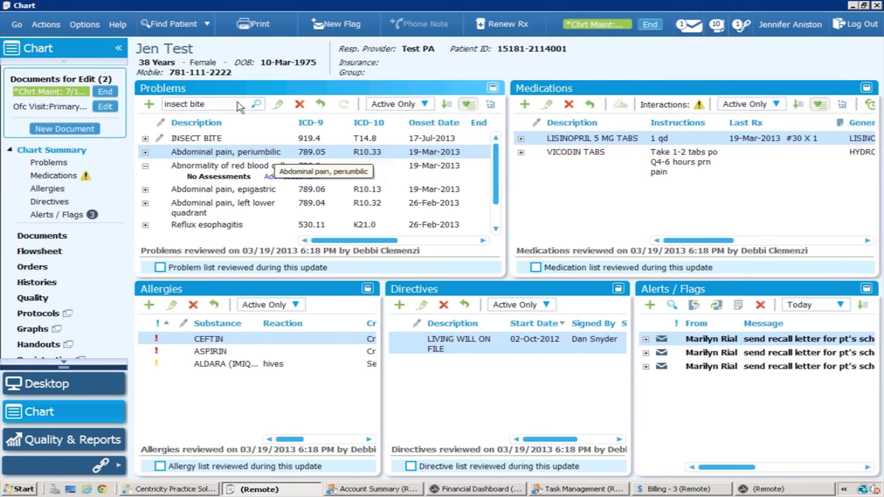
# Look at a blank new medication form and cancel it
pyautogui.click(525, 105)
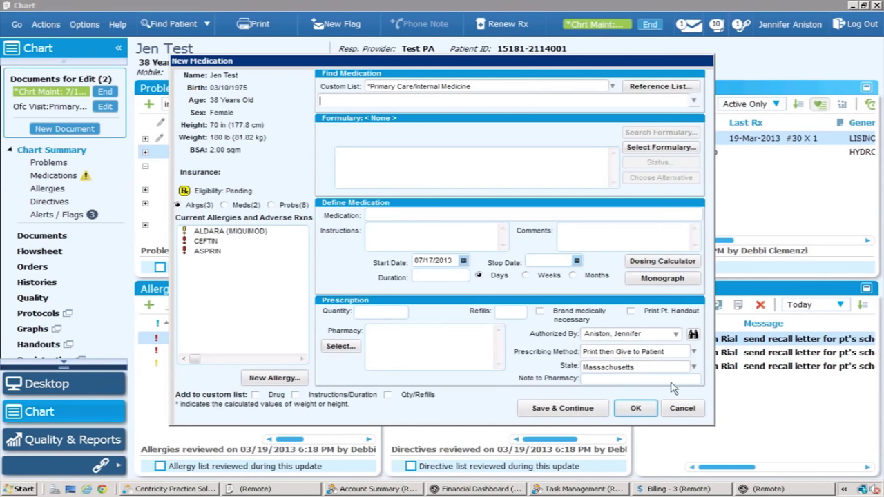
pyautogui.click(676, 407)
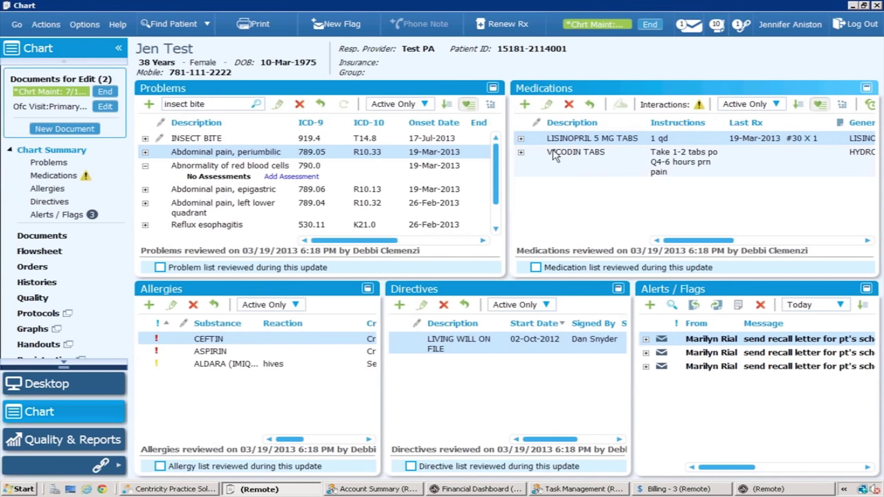
# Remove LISINOPRIL 5 MG TABS from the medication list with Adverse reaction as the reason for removal
pyautogui.moveTo(557, 158)
pyautogui.click(569, 105)
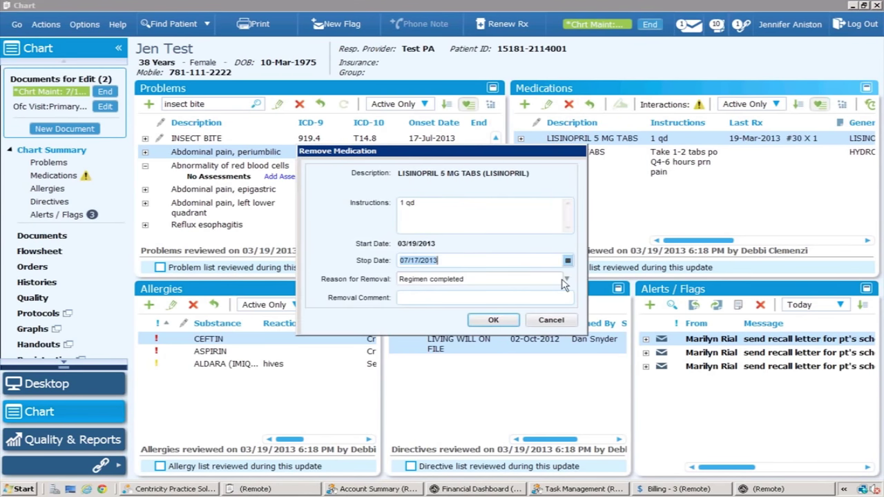
pyautogui.click(566, 280)
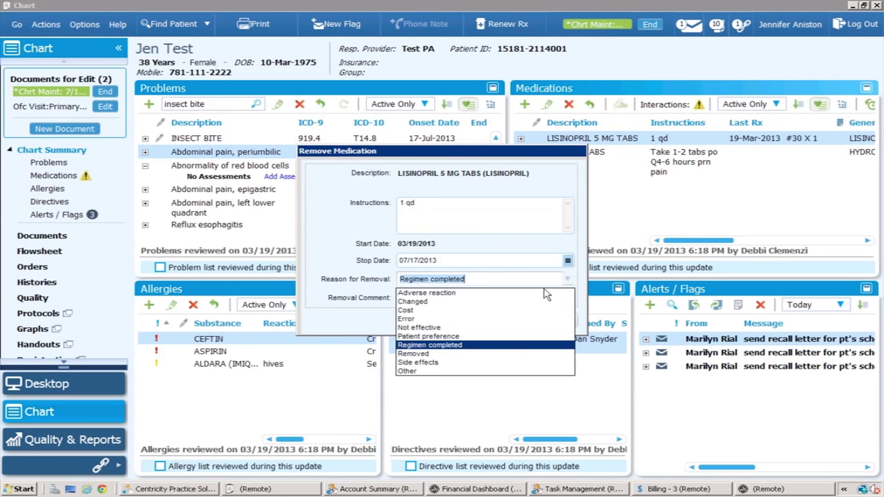
pyautogui.click(542, 293)
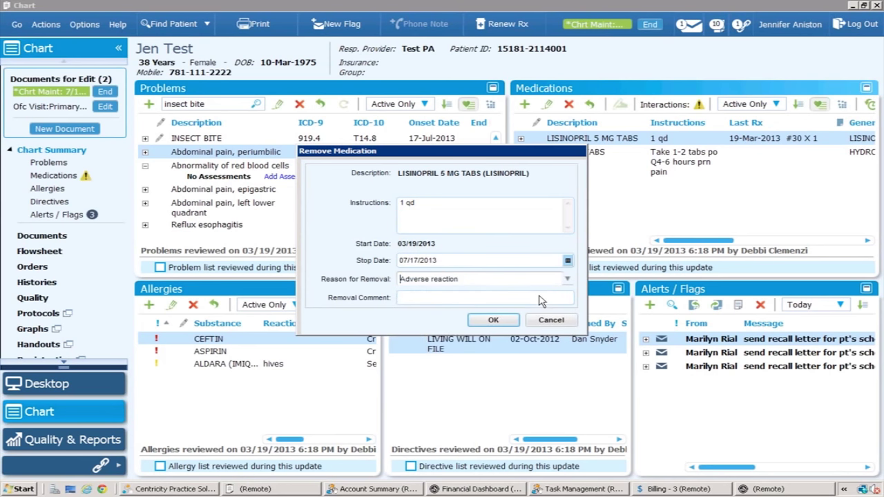
pyautogui.click(487, 320)
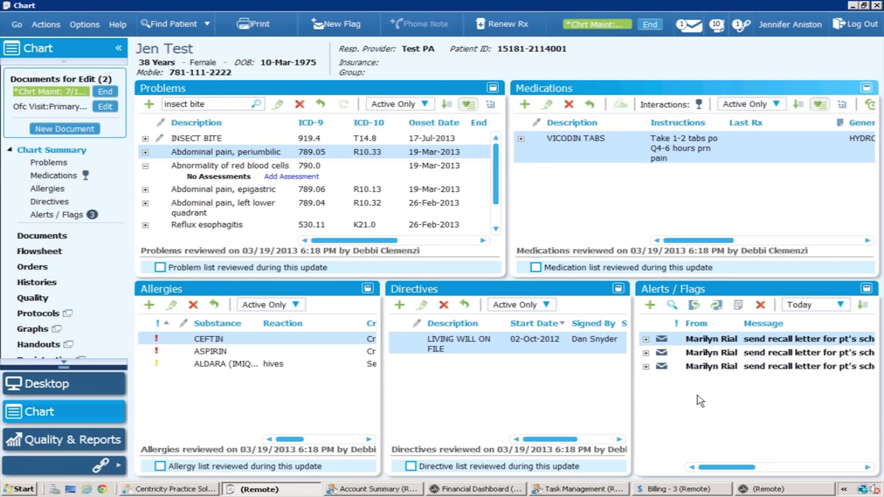
# Look at a new alert form for the patient with the Care Alert type selected and cancel it
pyautogui.click(649, 305)
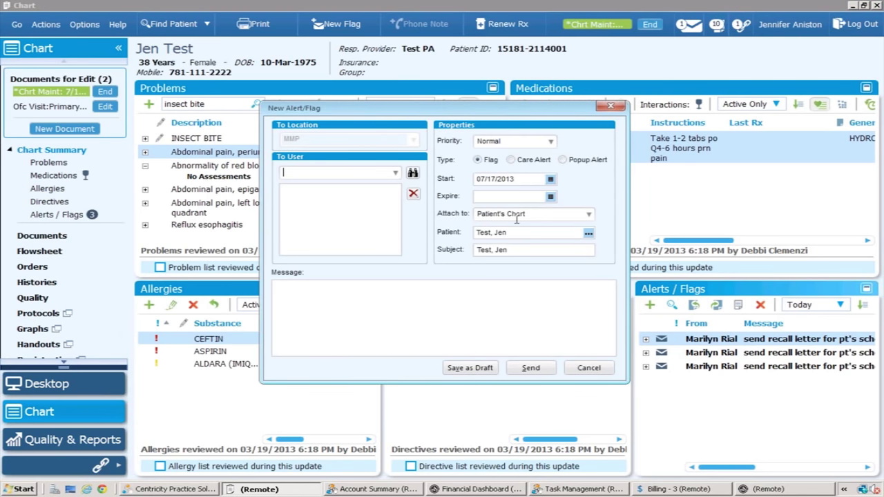
pyautogui.click(512, 163)
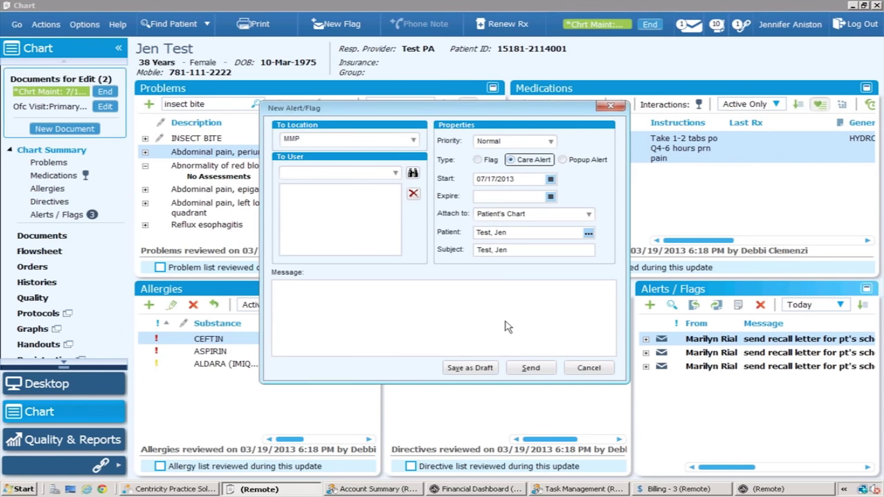
pyautogui.click(585, 369)
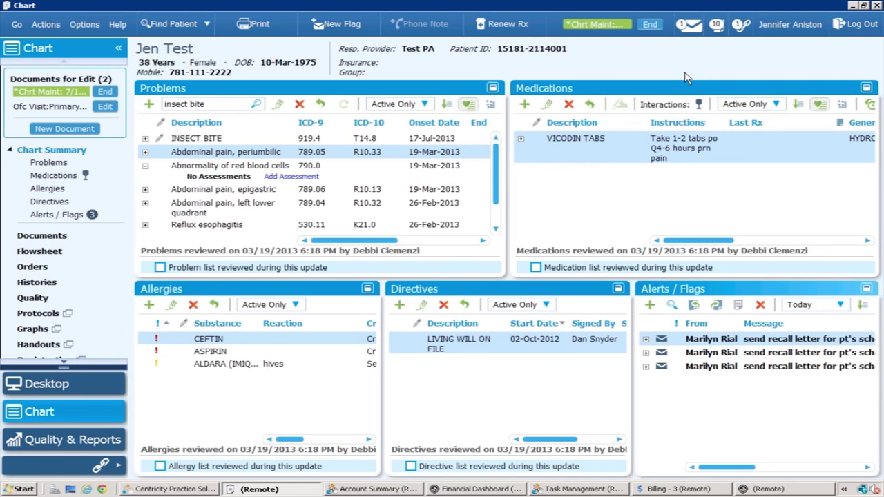
# View the desktop's alerts and flags and its unsigned documents, and return to the patient's chart
pyautogui.click(690, 28)
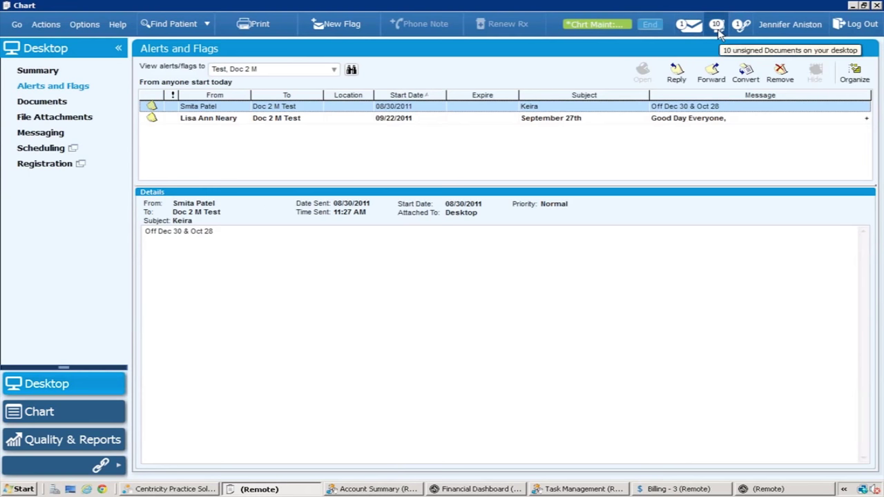
pyautogui.click(717, 28)
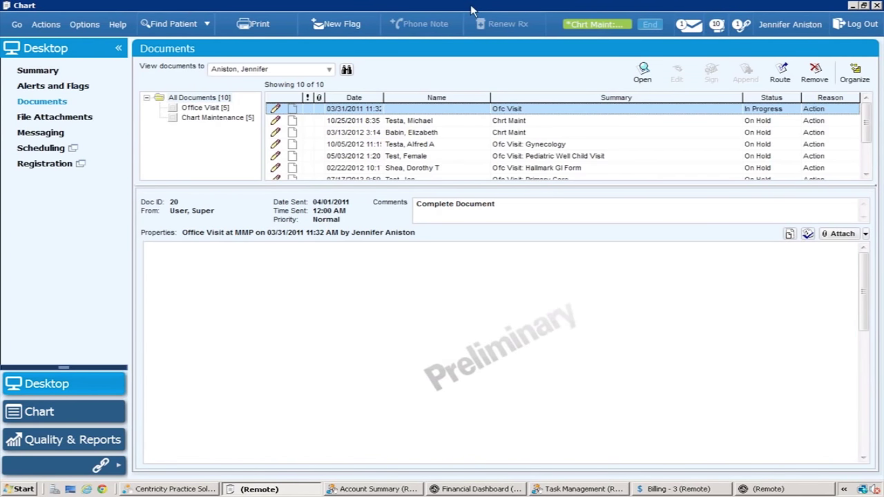
pyautogui.click(66, 419)
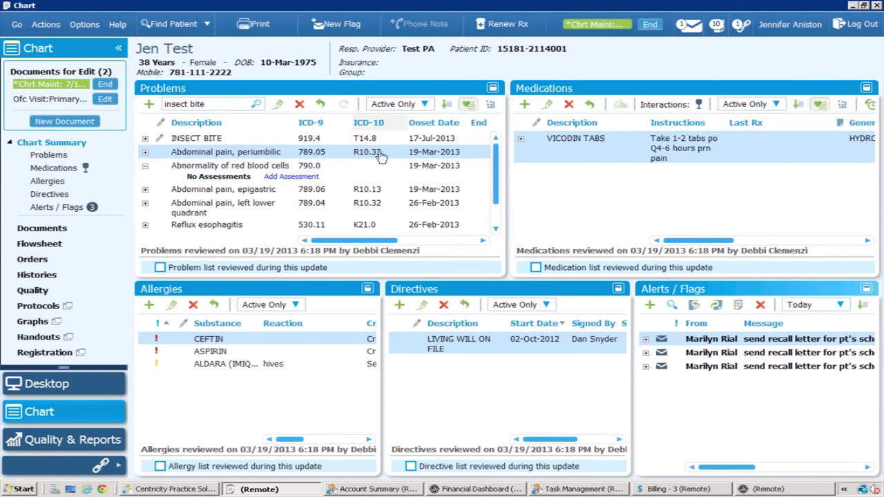
# View the patient's full problem list and the chart documents with the current update's clinical list changes
pyautogui.click(58, 159)
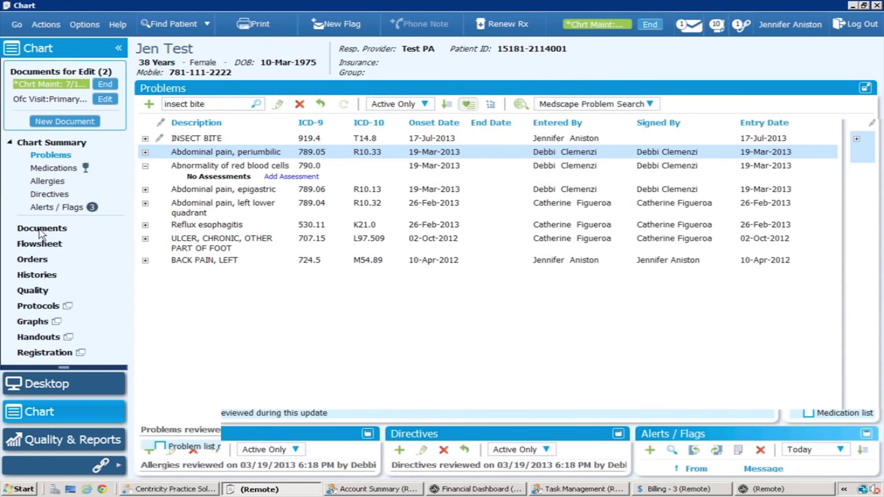
pyautogui.click(42, 230)
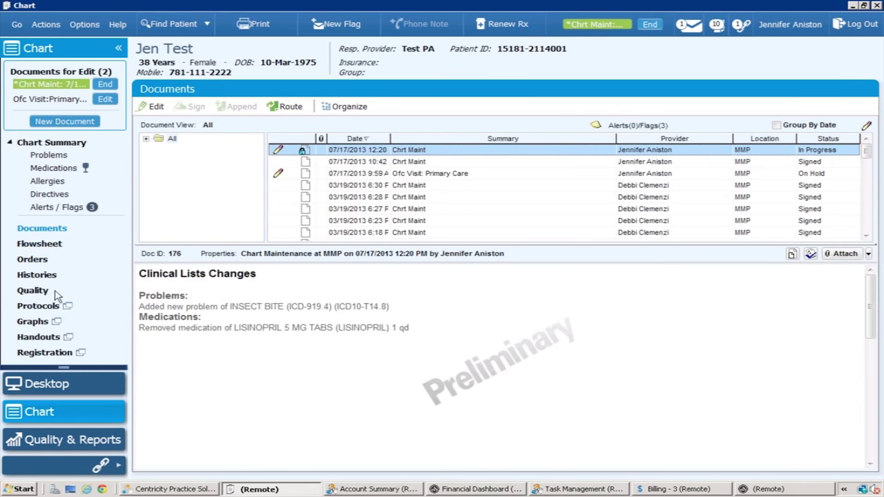
# Open the patient's flowsheet and switch its view to Immunizations
pyautogui.click(46, 246)
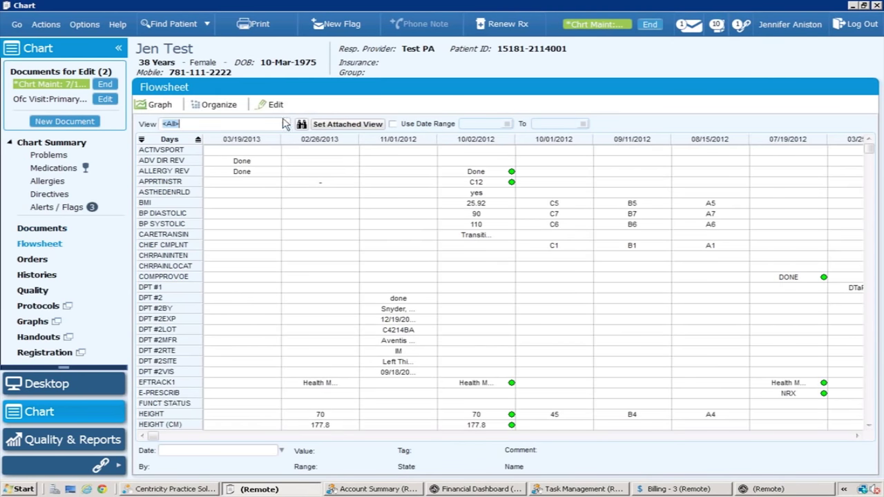
pyautogui.click(285, 127)
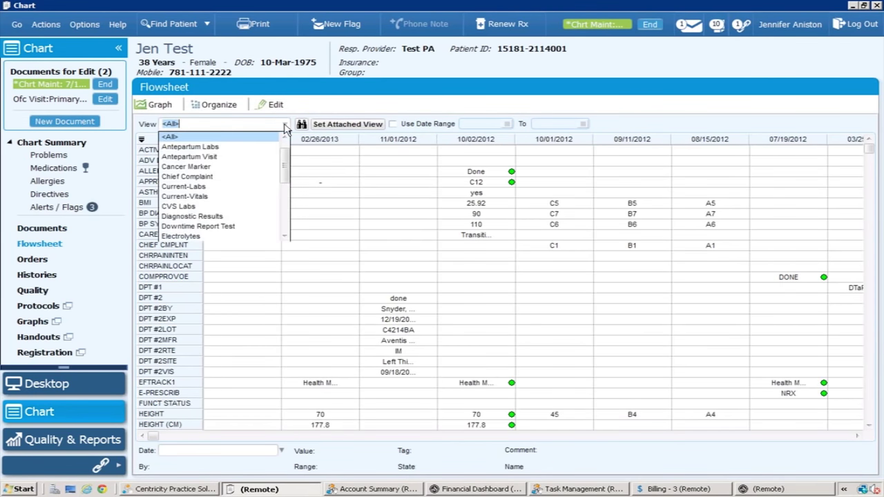
pyautogui.click(284, 127)
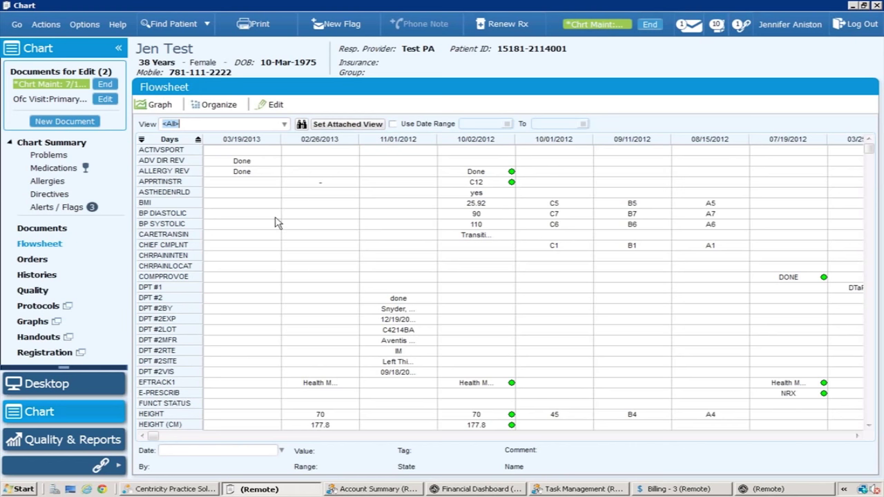
pyautogui.click(284, 126)
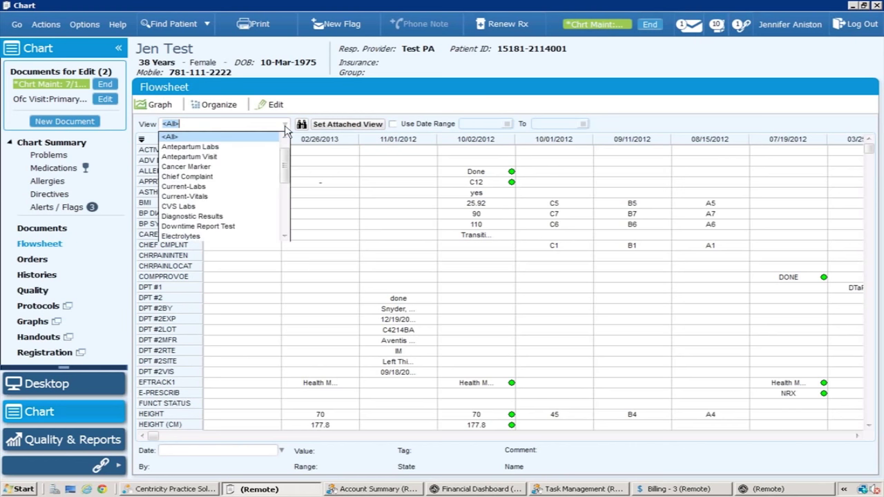
pyautogui.moveTo(285, 171); pyautogui.dragTo(285, 200)
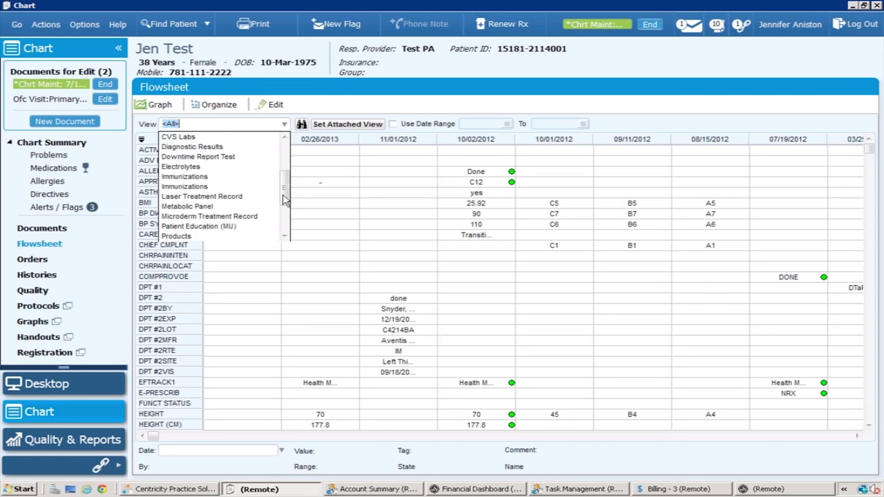
pyautogui.click(246, 178)
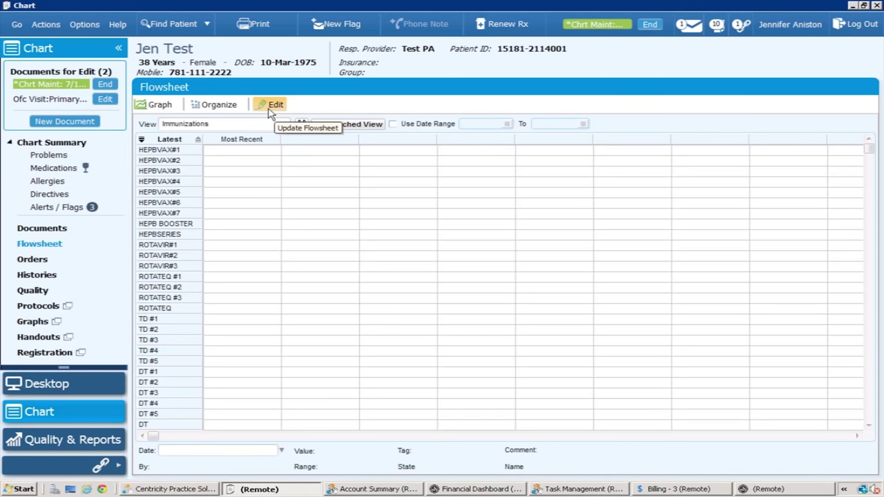
# Open the Immunizations flowsheet for updating, switch the update's view to <All>, and find the HEIGHT observations
pyautogui.click(269, 107)
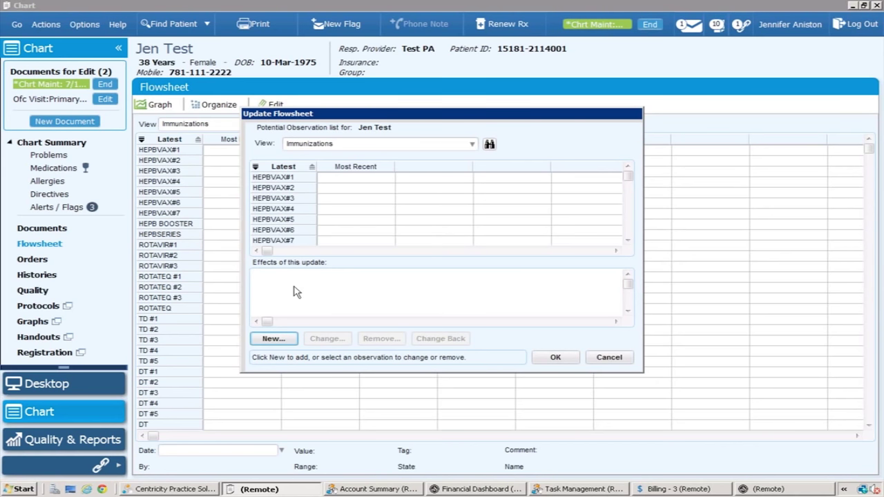
pyautogui.click(472, 144)
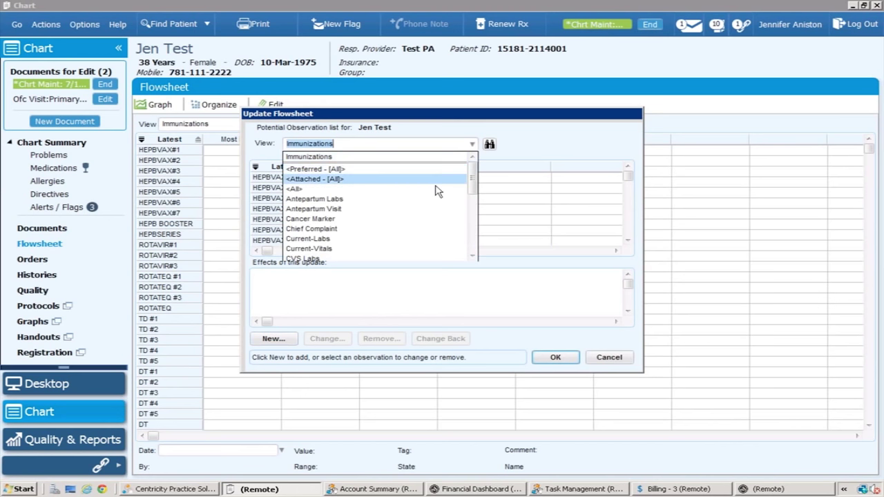
pyautogui.click(436, 189)
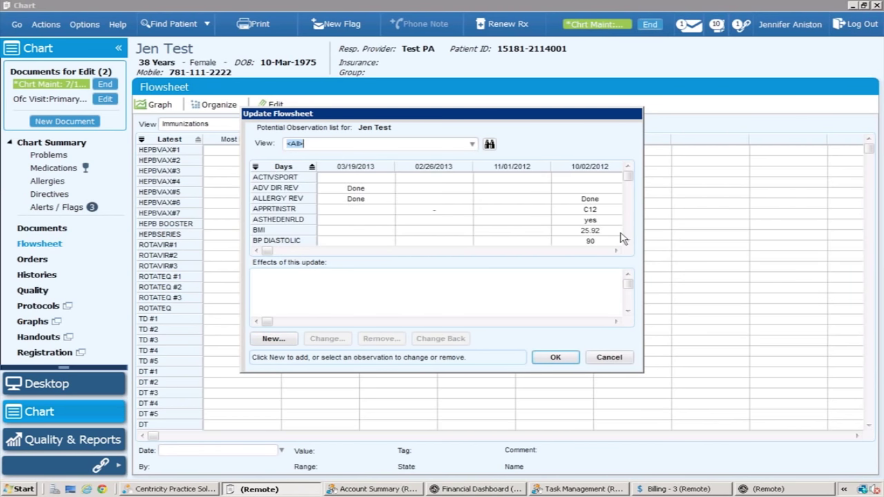
pyautogui.scroll(-10, 630, 236)
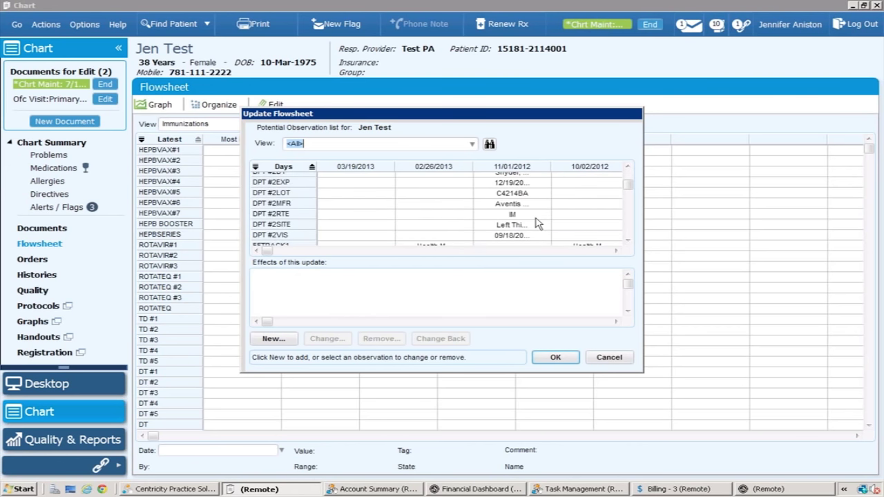
pyautogui.scroll(-6, 628, 246)
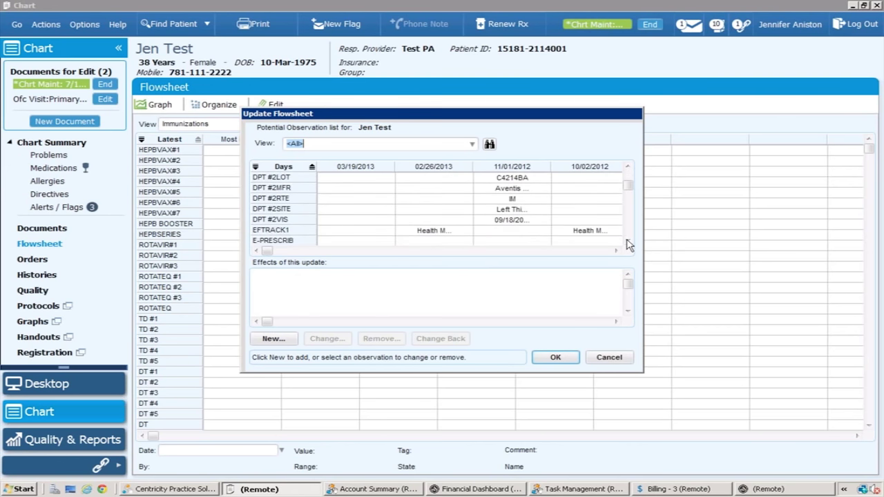
pyautogui.scroll(-2, 629, 246)
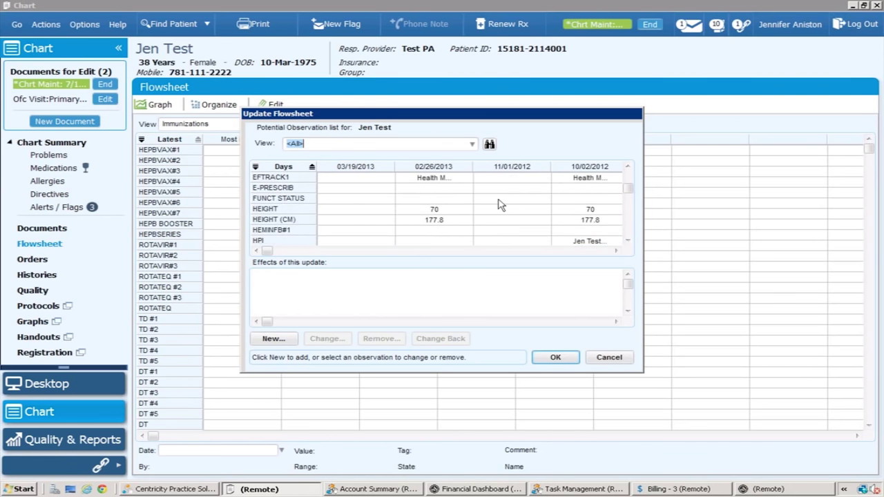
# Change the HEIGHT observation dated 02/26/2013 to 68 in and save the flowsheet update
pyautogui.click(432, 209)
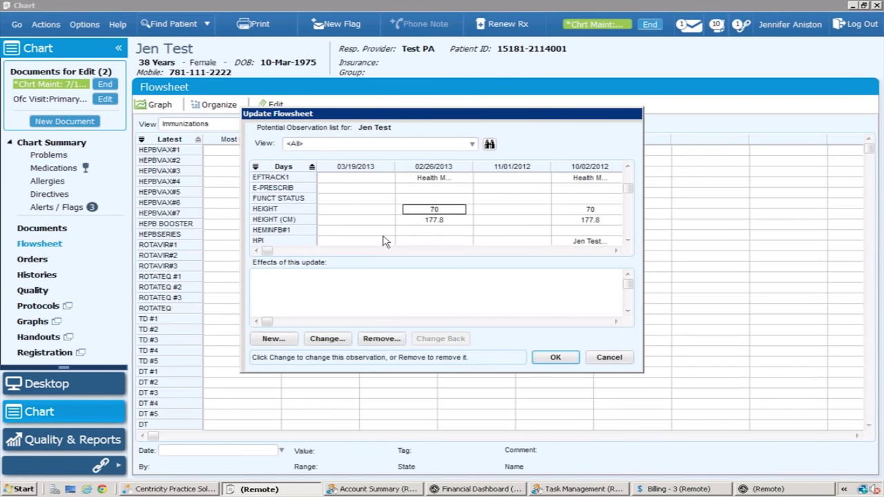
pyautogui.click(327, 338)
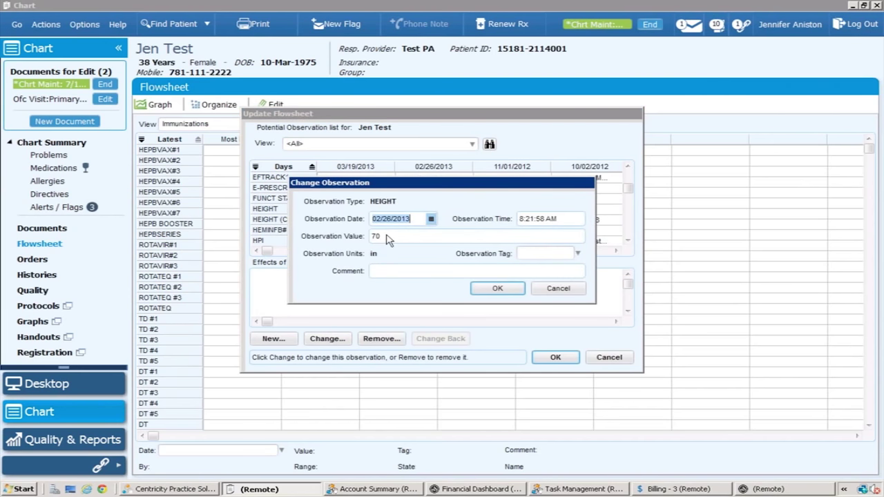
pyautogui.doubleClick(387, 236)
pyautogui.write('6')
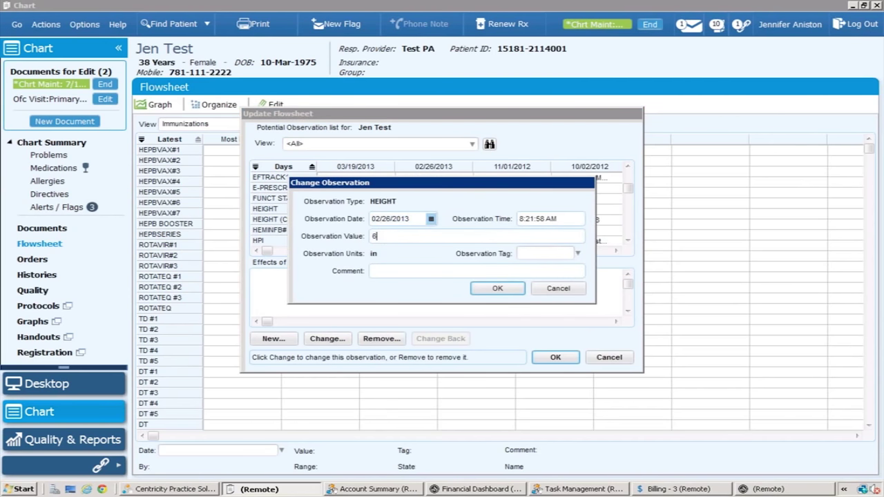
pyautogui.write('8')
pyautogui.click(500, 289)
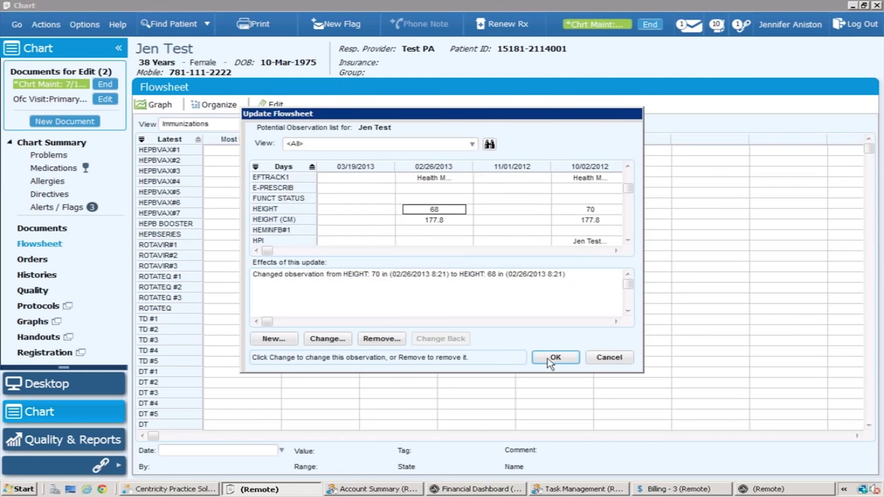
pyautogui.click(552, 357)
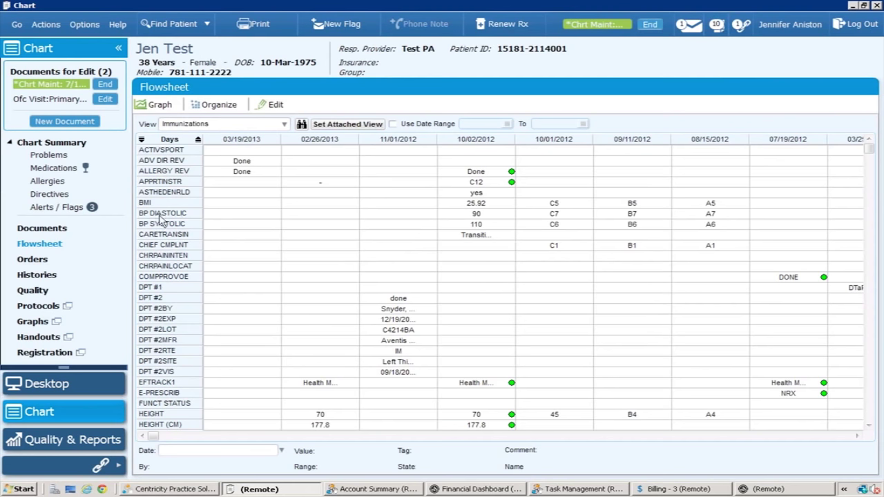
# Add an Antibody Screen Tube order from the Blood Bank custom list to the patient's orders, with INSECT BITE as its diagnosis
pyautogui.click(33, 260)
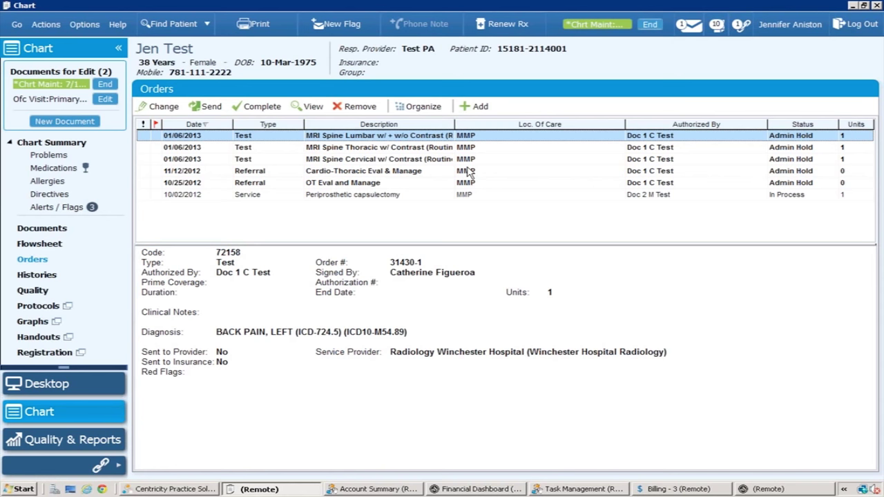
pyautogui.click(469, 107)
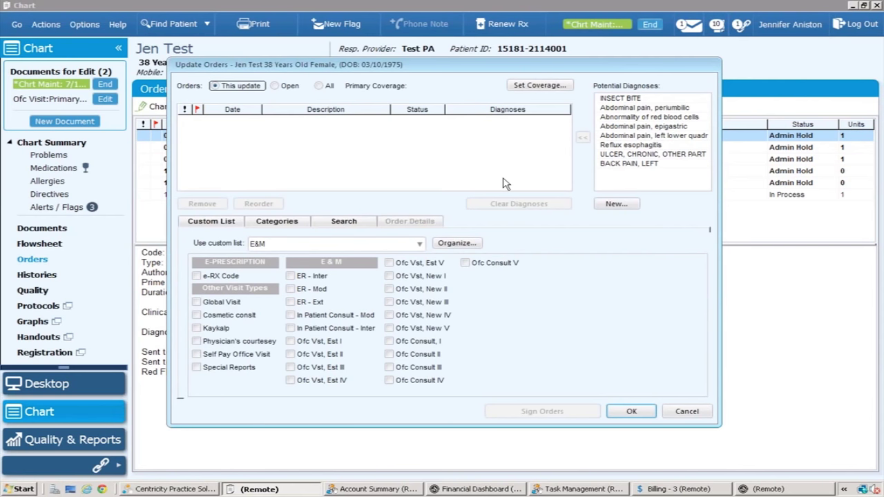
pyautogui.click(612, 100)
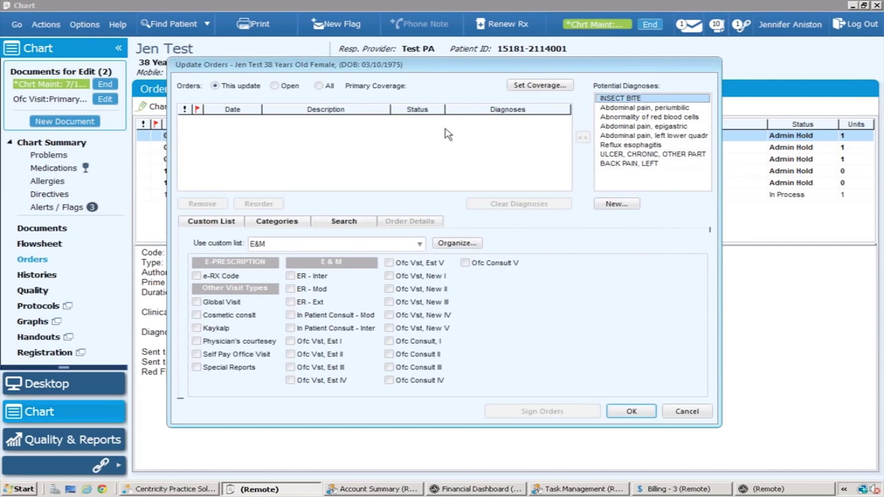
pyautogui.click(419, 246)
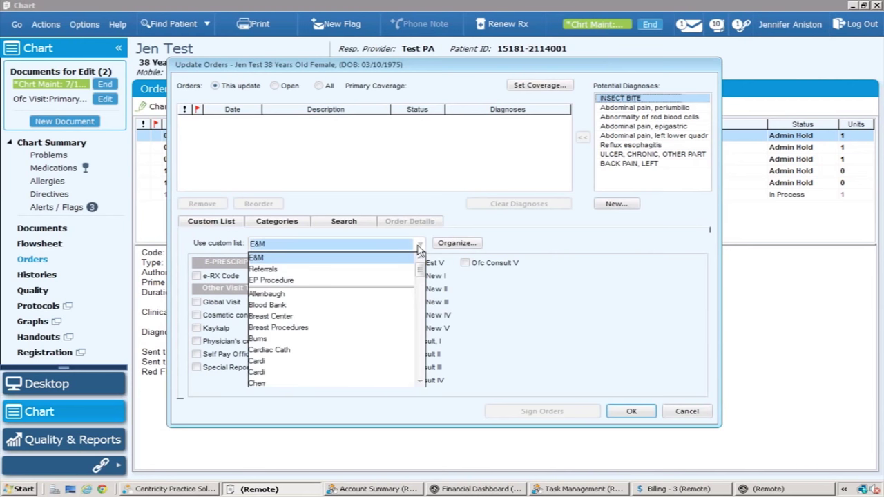
pyautogui.click(390, 283)
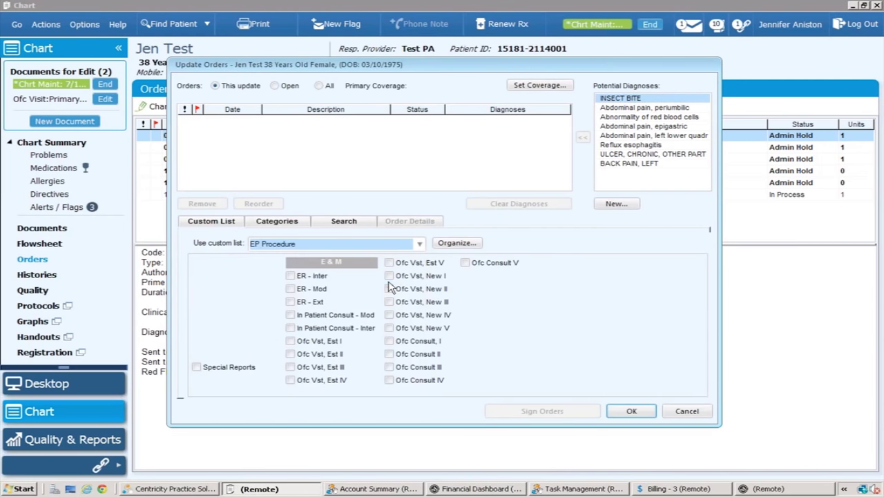
pyautogui.click(420, 246)
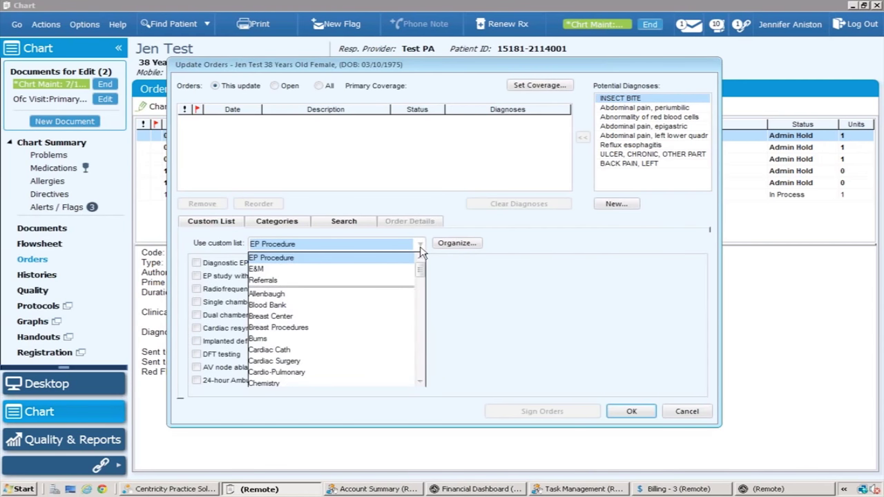
pyautogui.click(356, 307)
pyautogui.click(253, 289)
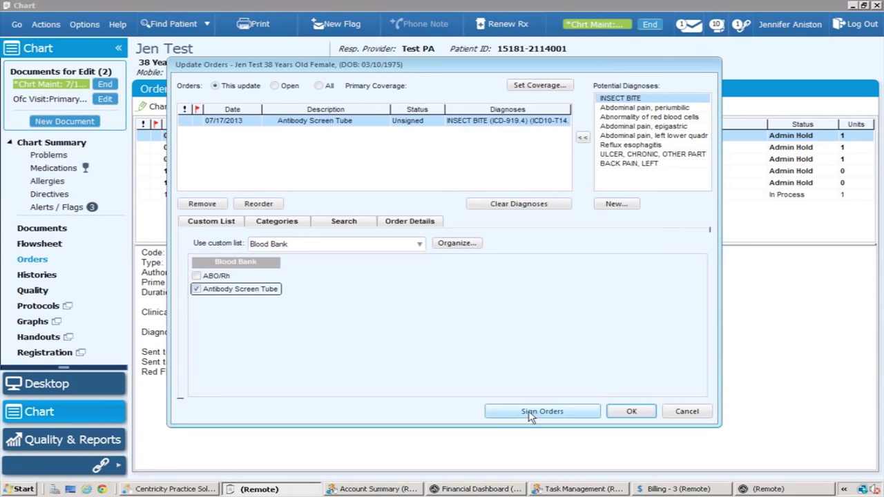
# Open the Antibody Screen Tube order's details and try to sign it with the default authorizing provider
pyautogui.click(417, 222)
pyautogui.click(523, 412)
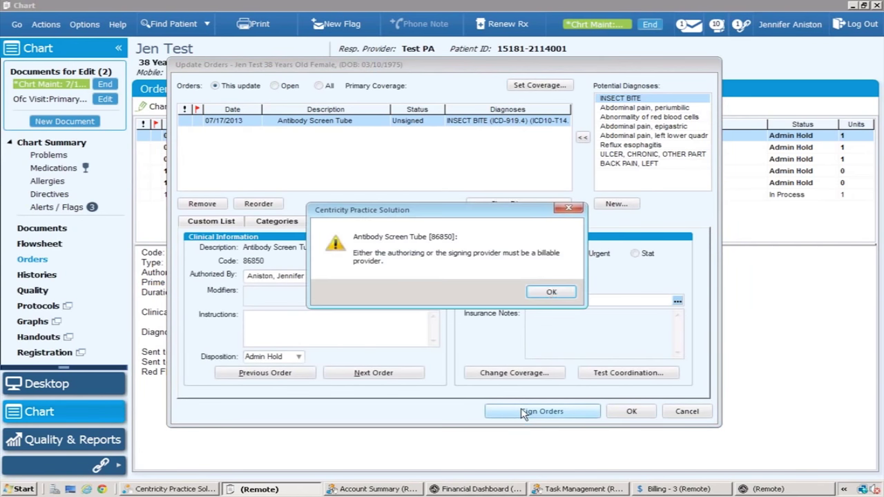
pyautogui.click(554, 294)
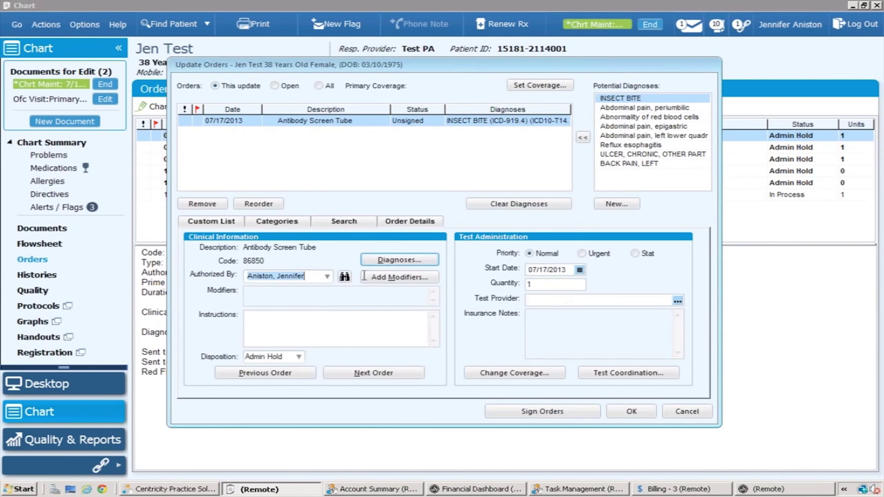
# Change the order's authorizing provider to the second test doctor and sign the Antibody Screen Tube order
pyautogui.click(327, 276)
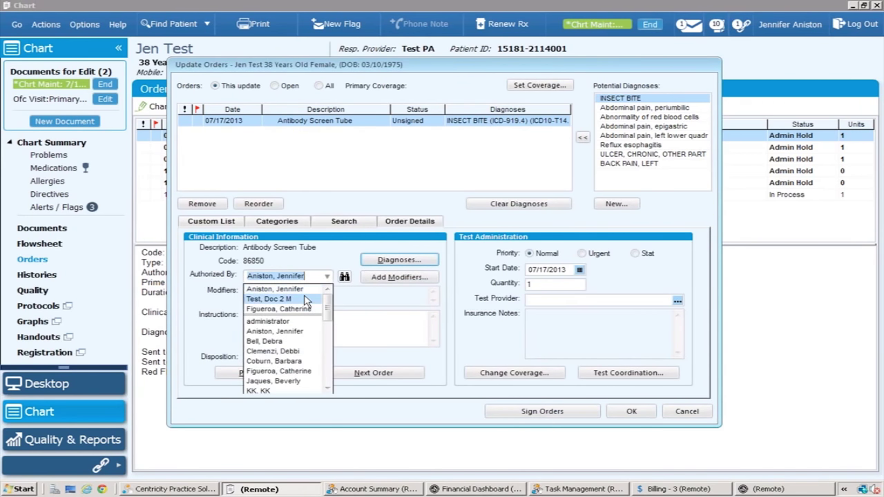
pyautogui.click(305, 299)
pyautogui.click(515, 413)
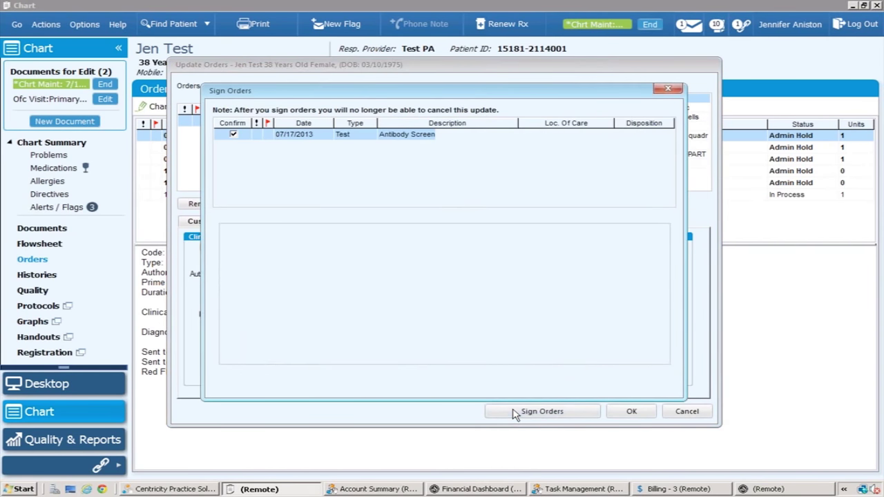
pyautogui.click(584, 384)
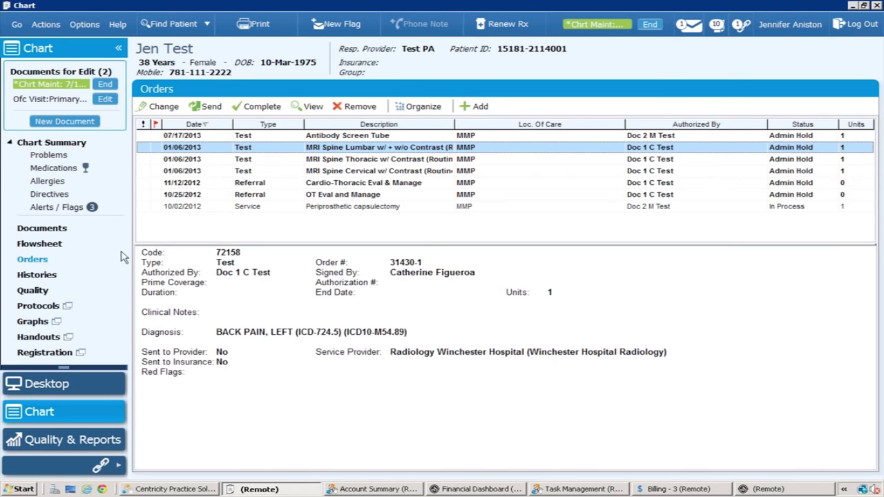
# View the patient's Histories page and look through its available view choices
pyautogui.click(38, 276)
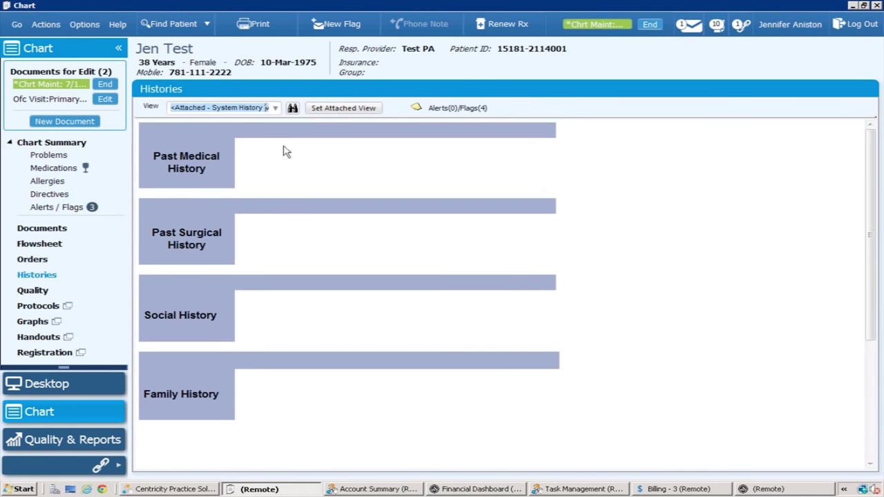
pyautogui.click(275, 109)
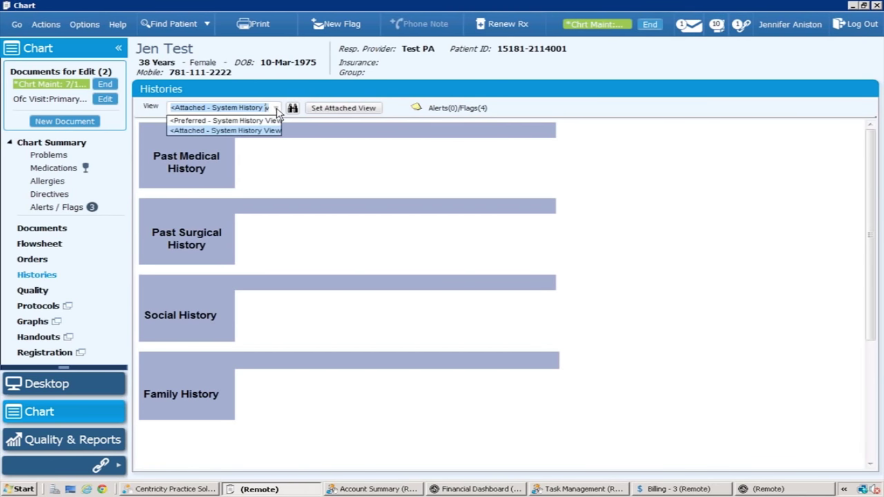
pyautogui.click(276, 109)
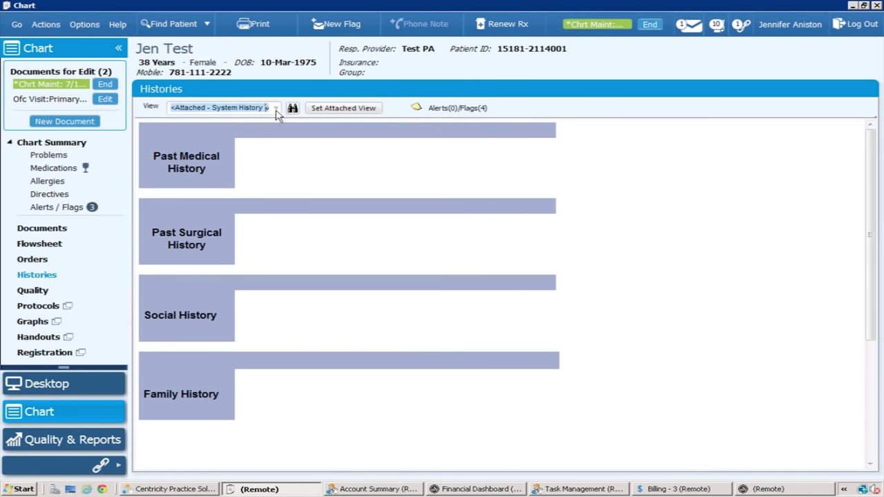
# View the patient's Quality page and protocol results, and close the results
pyautogui.click(35, 292)
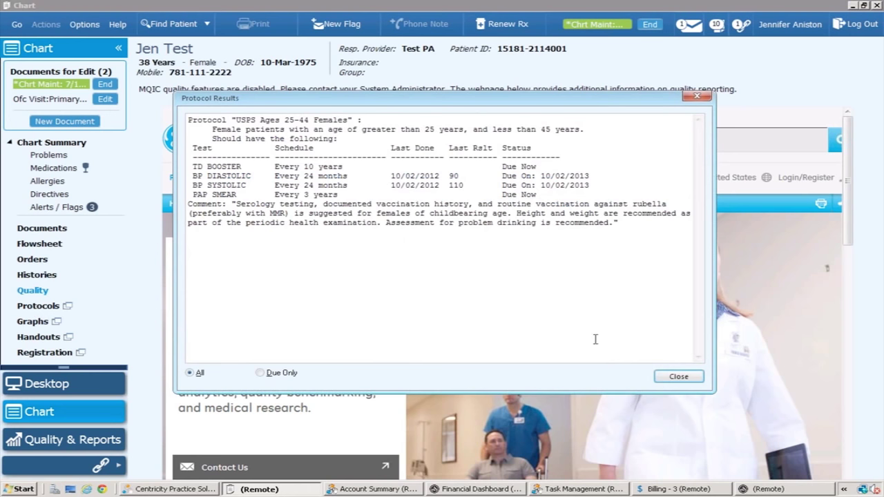
pyautogui.click(677, 376)
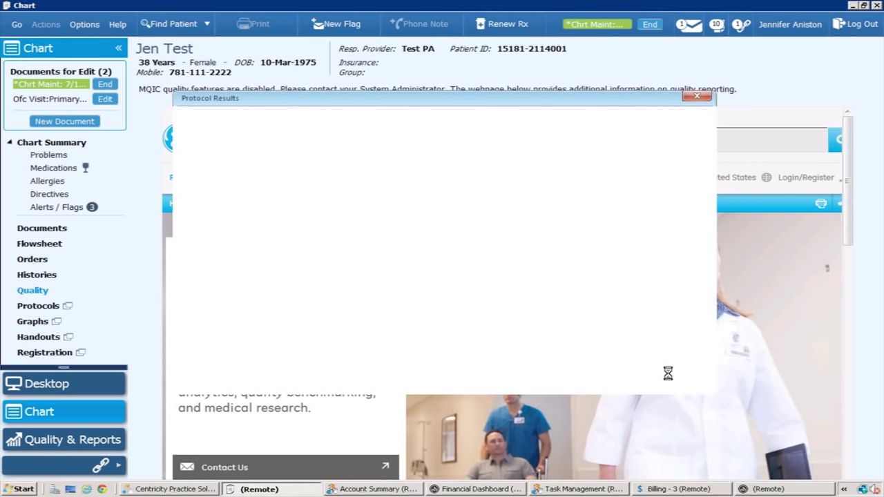
# Look at the observation graphing options with the growth chart and at the patient education handout form, closing each
pyautogui.click(33, 322)
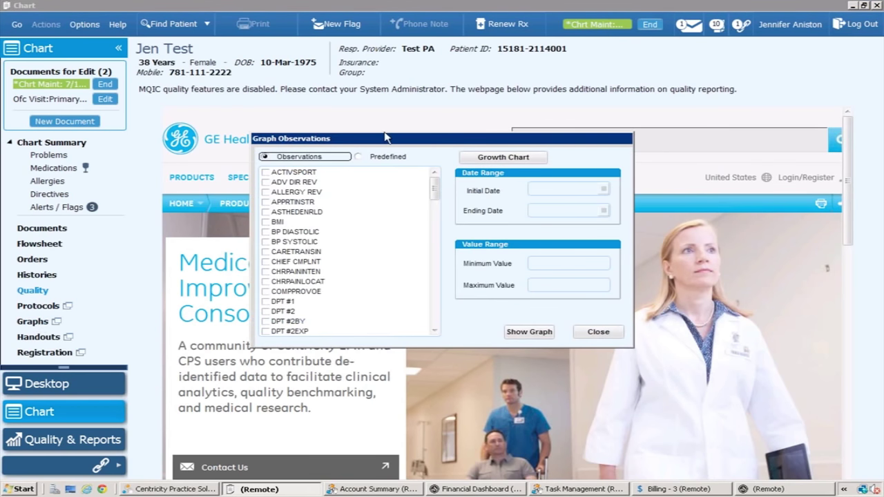
pyautogui.click(484, 160)
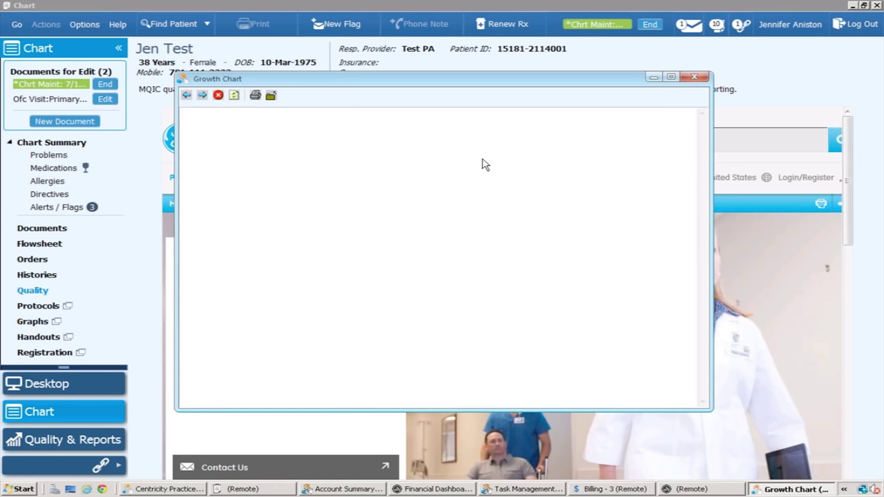
pyautogui.click(696, 78)
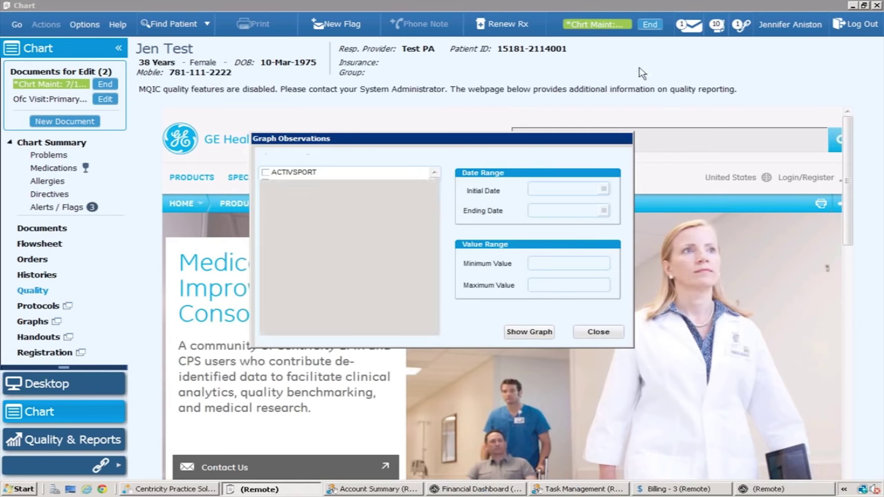
pyautogui.click(591, 333)
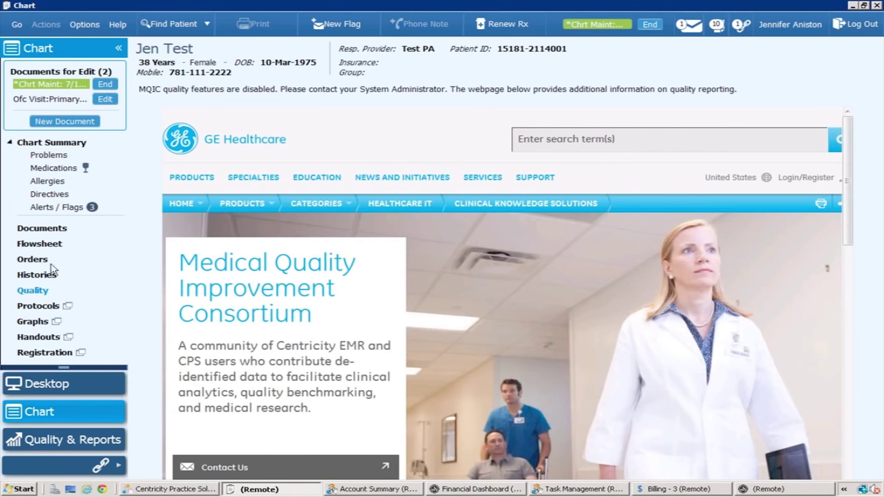
pyautogui.click(33, 342)
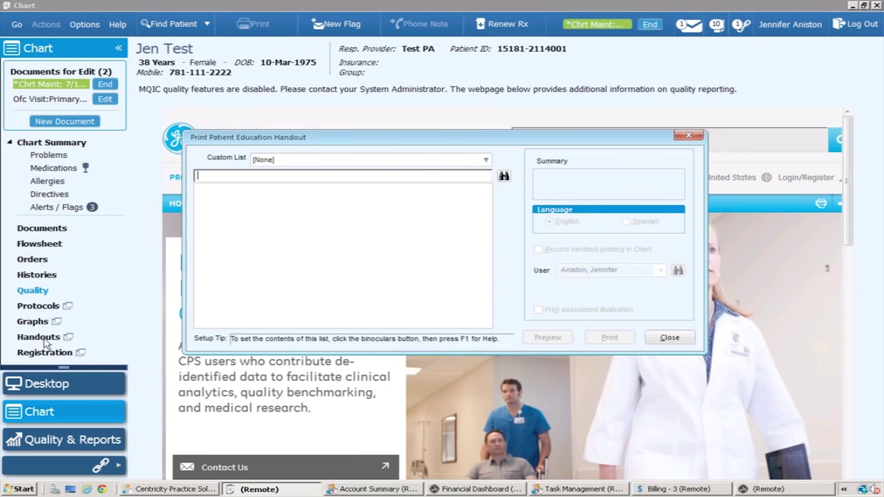
pyautogui.click(668, 340)
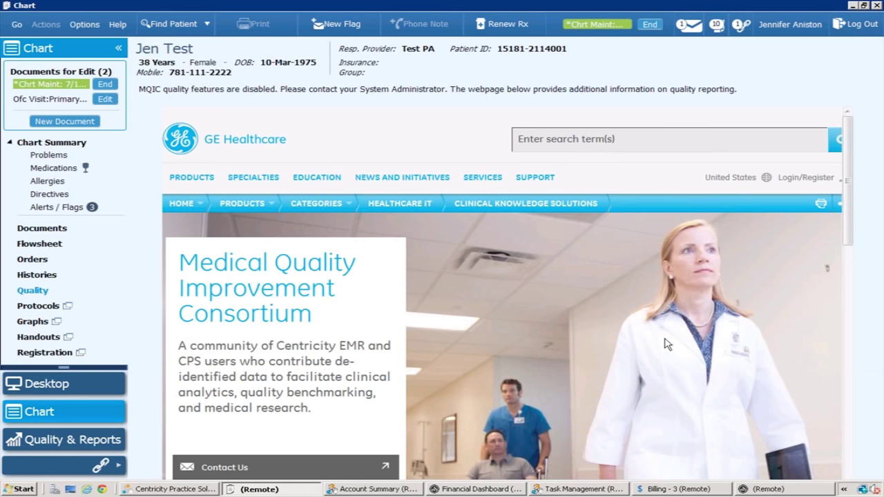
# Create a new office visit document with the encounter type DEMO Primary Care Visit and the summary Primary Care
pyautogui.click(60, 121)
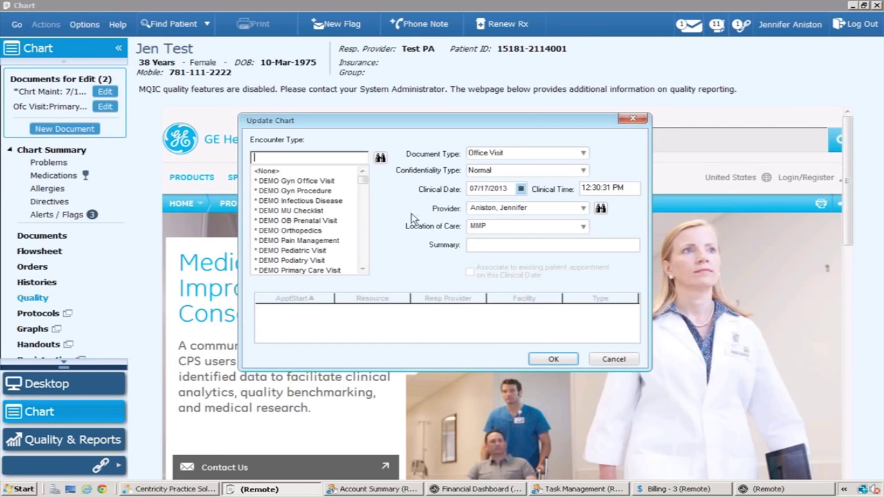
pyautogui.click(299, 270)
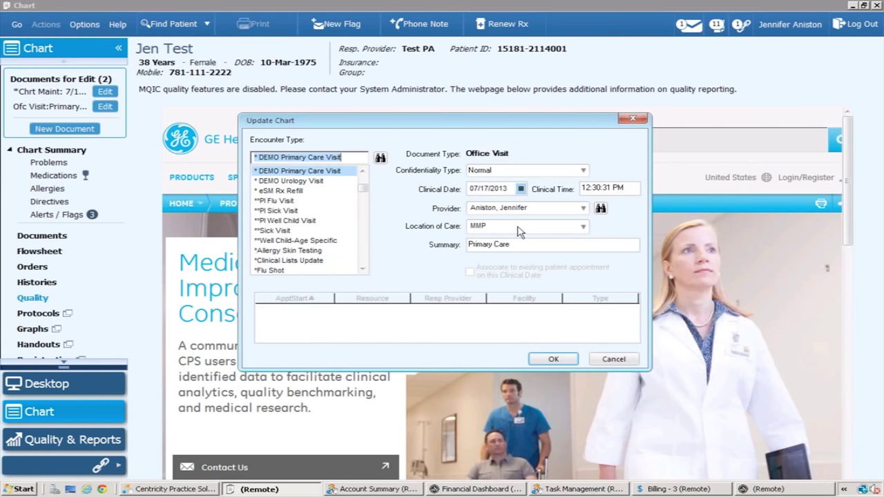
pyautogui.click(553, 361)
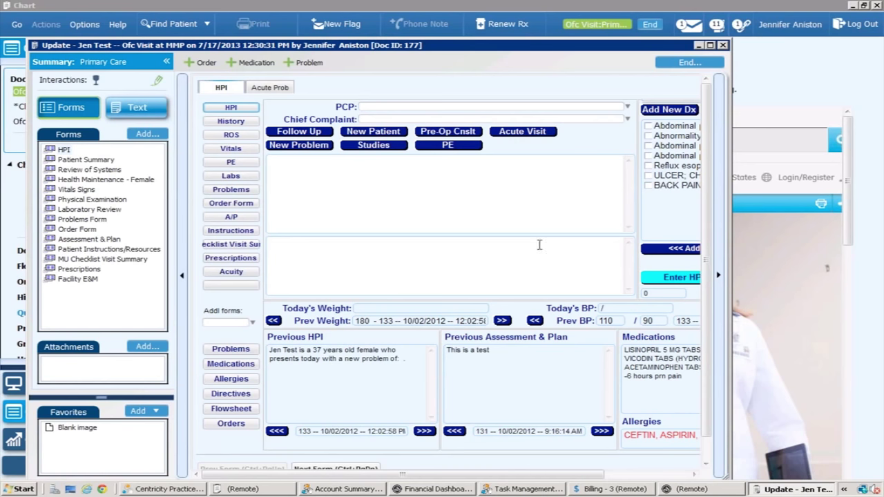
# Look through the visit's HPI, Patient Summary, Problems, Order and Assessment & Plan forms
pyautogui.moveTo(708, 396); pyautogui.dragTo(710, 442)
pyautogui.scroll(-1, 708, 355)
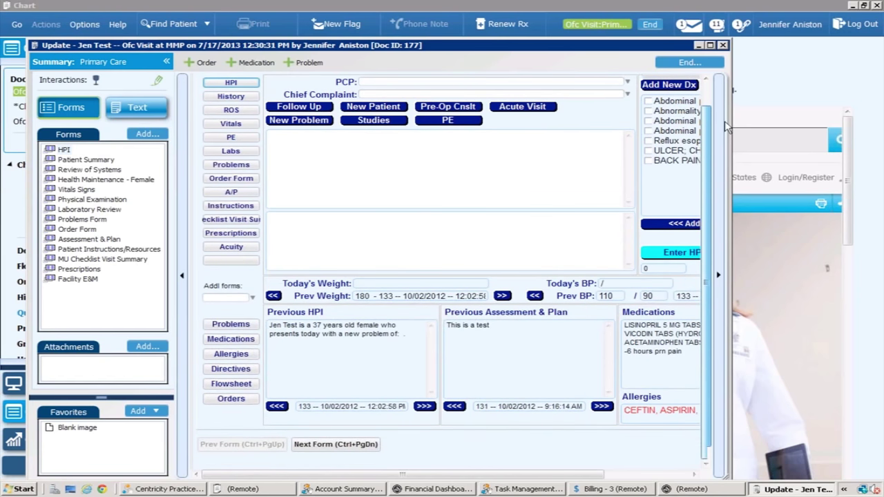
pyautogui.scroll(2, 712, 95)
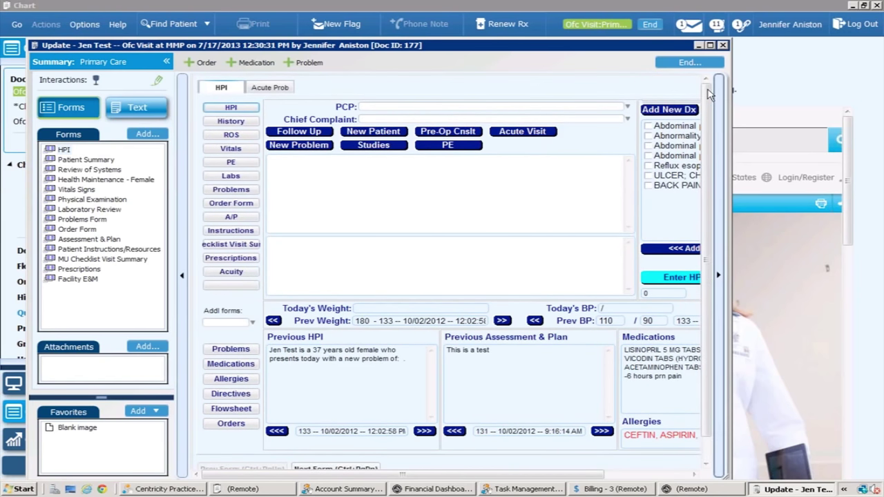
pyautogui.click(63, 160)
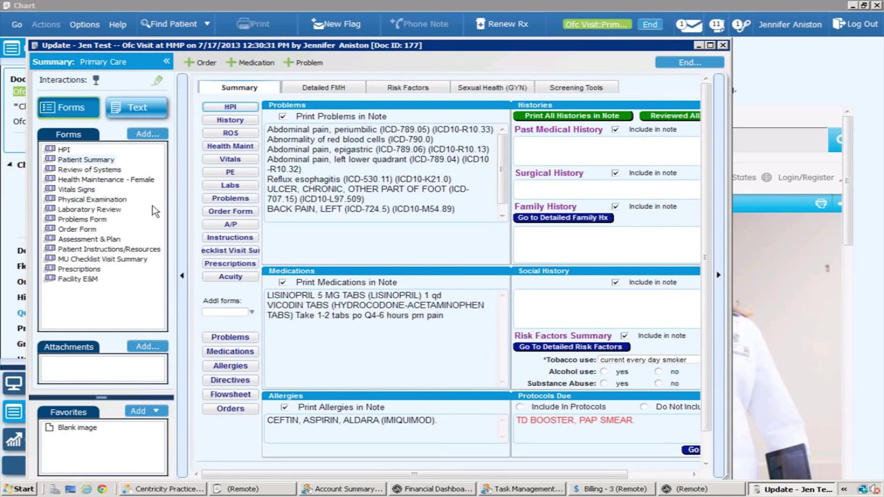
pyautogui.click(82, 220)
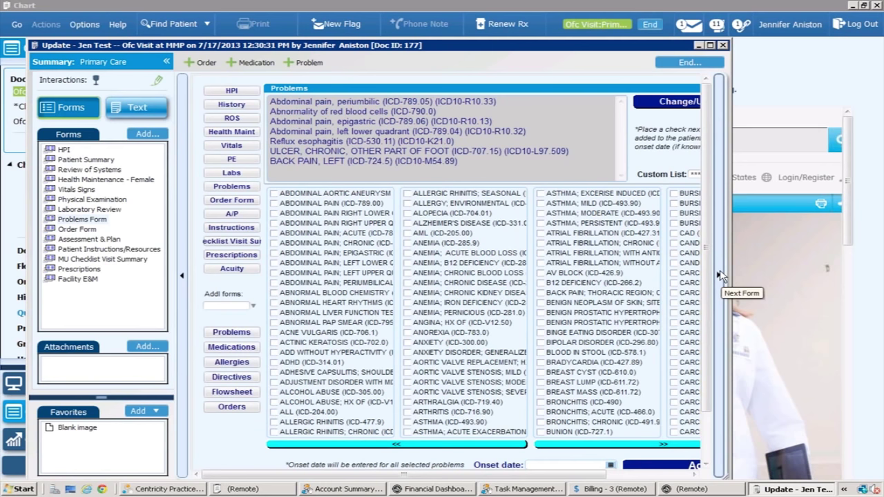
pyautogui.click(718, 275)
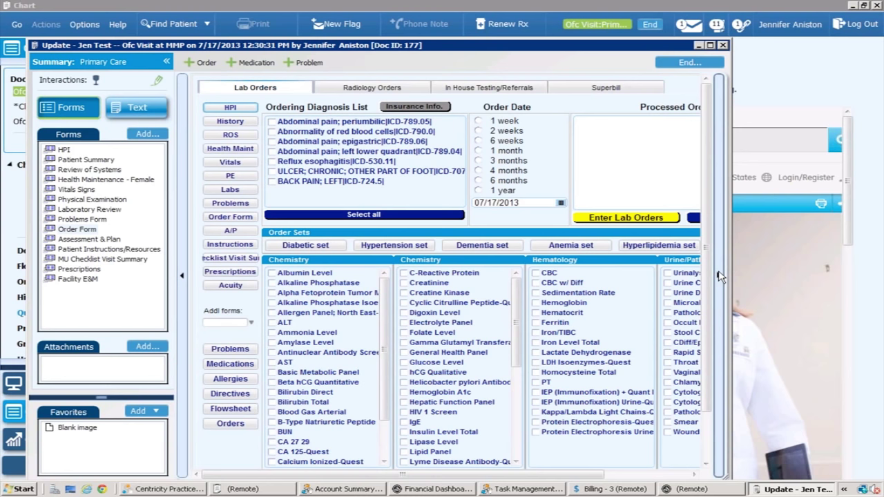
pyautogui.click(718, 275)
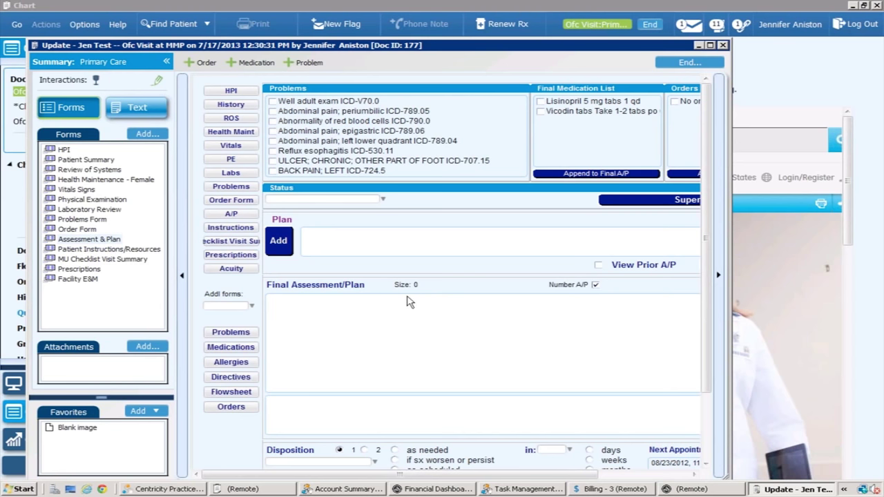
# Try to add a medication from the office visit update and dismiss the warning
pyautogui.click(254, 64)
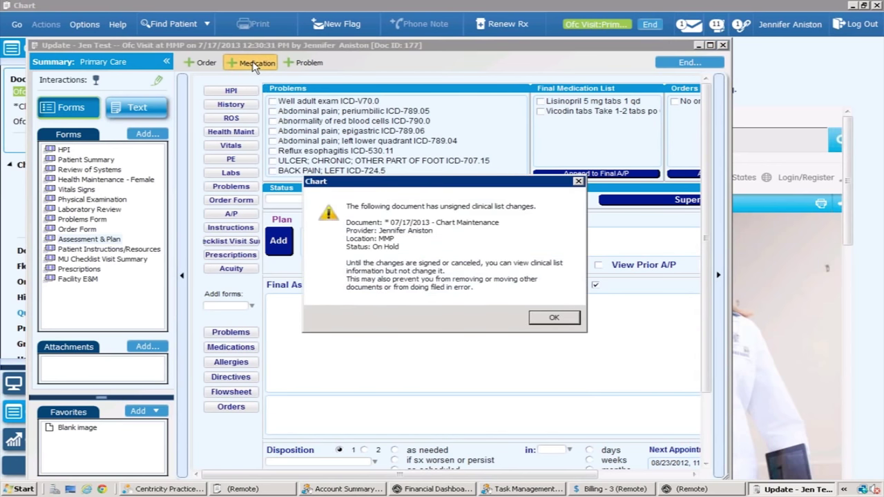
pyautogui.click(560, 316)
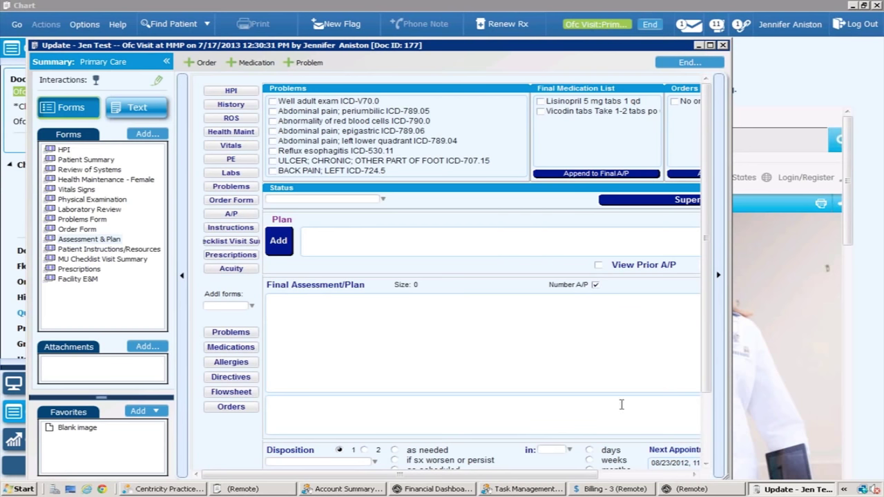
pyautogui.click(679, 490)
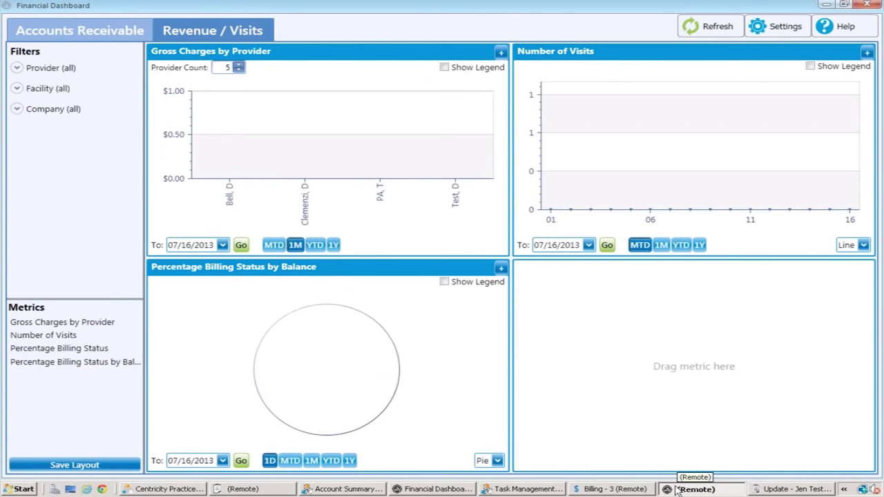
pyautogui.click(265, 492)
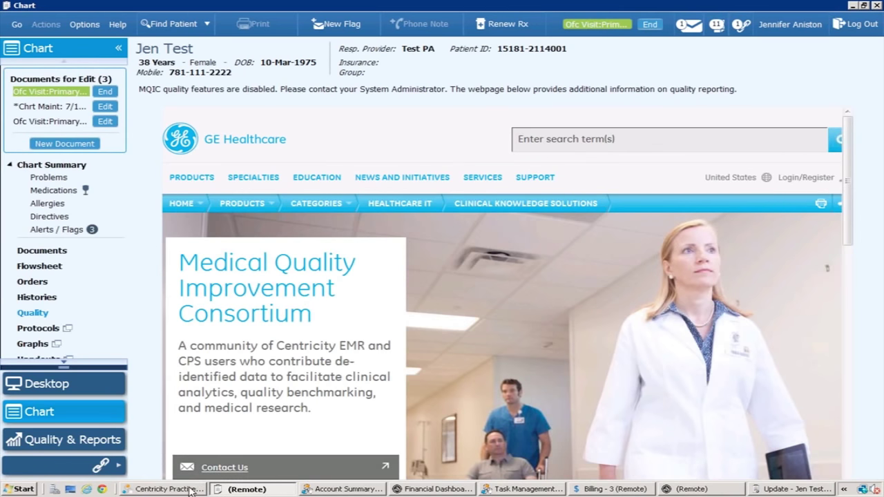
pyautogui.click(684, 491)
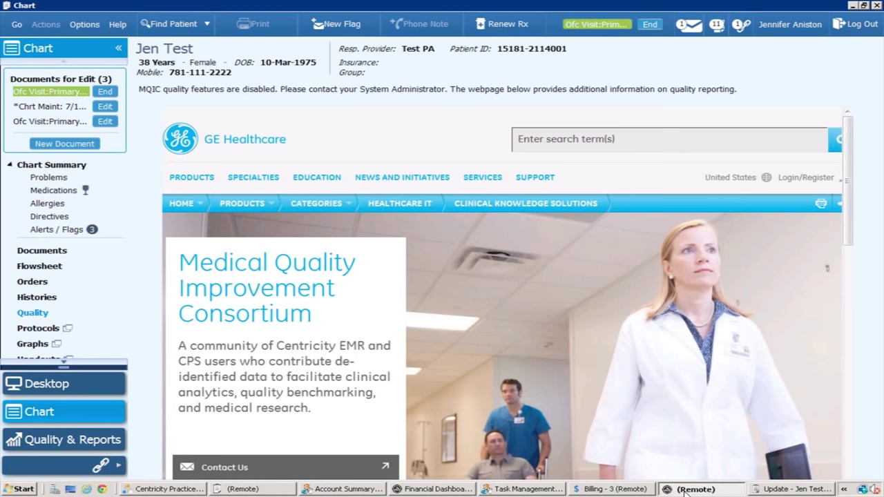
pyautogui.click(775, 491)
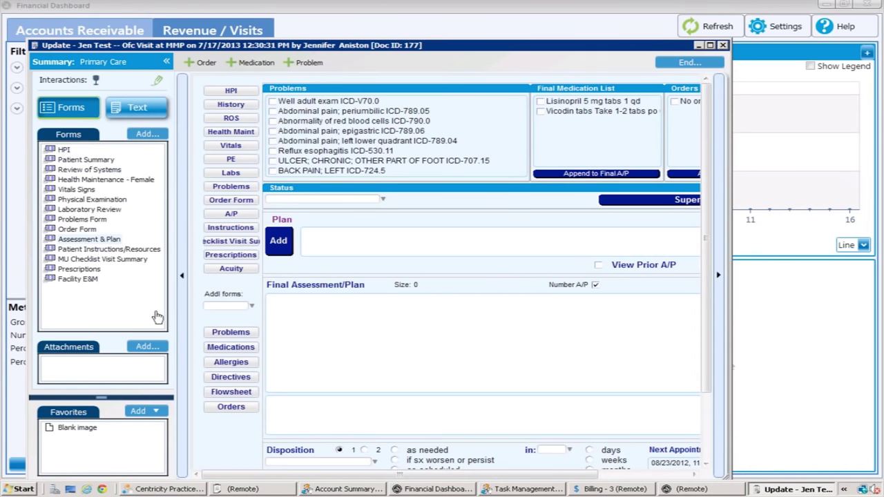
# View the patient's medication update list from the Assessment & Plan form and cancel out of it
pyautogui.click(224, 348)
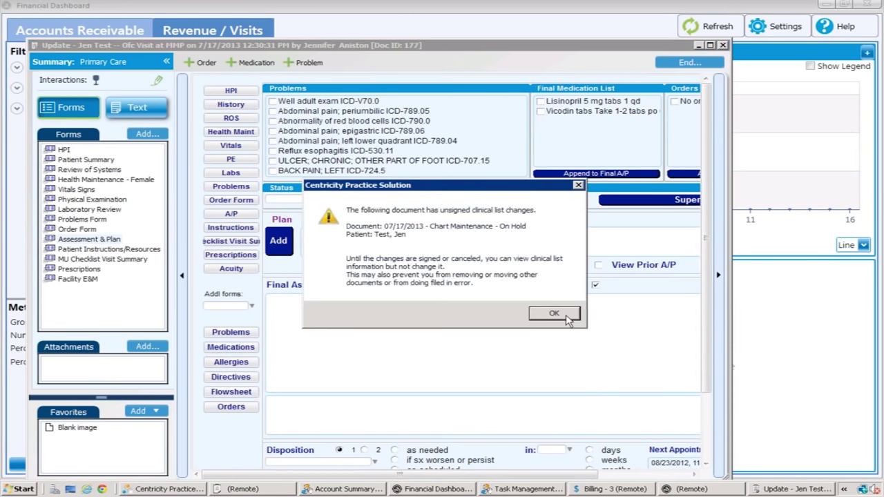
pyautogui.click(557, 312)
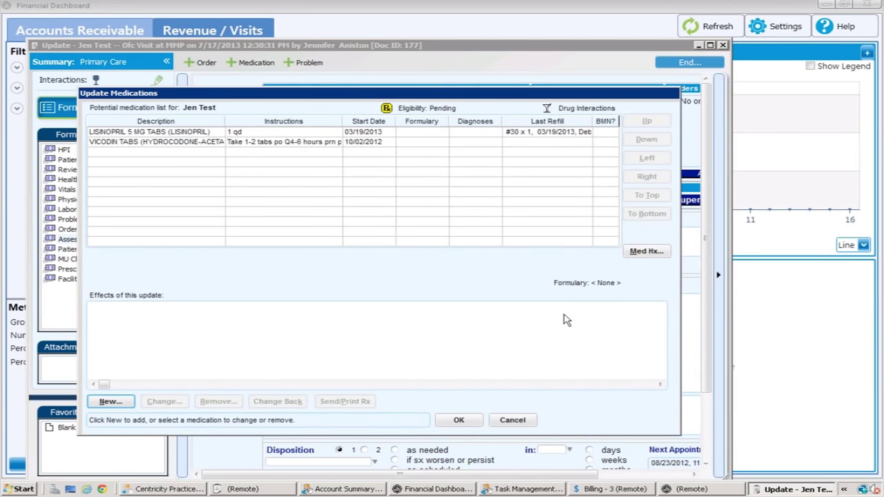
pyautogui.click(513, 421)
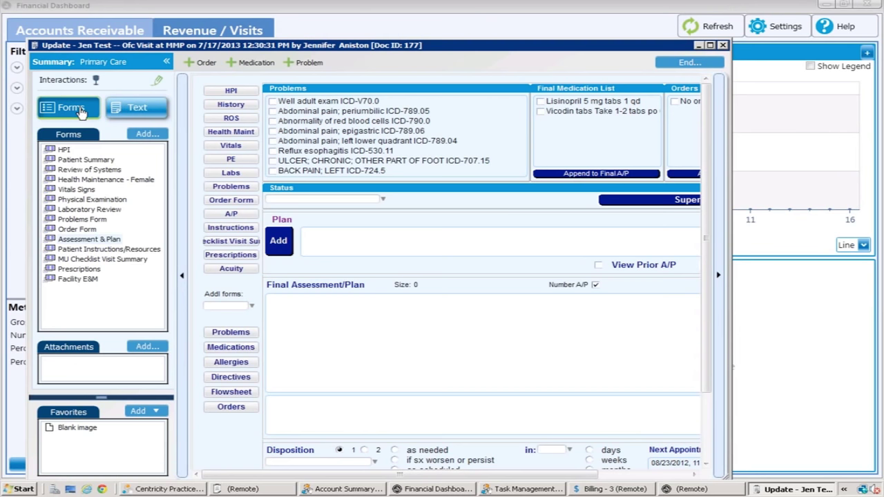
# Review the office visit note in text view from the Assessment and Plan up to the HPI, comparing it with the forms view
pyautogui.click(134, 110)
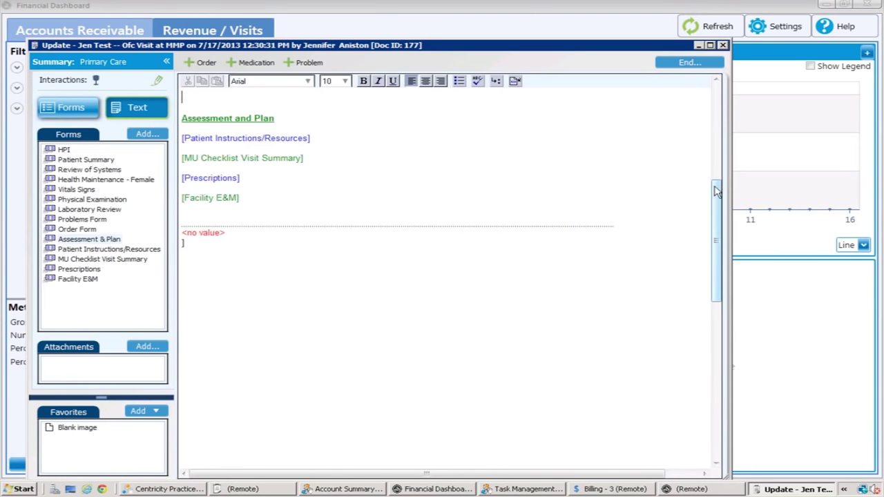
pyautogui.scroll(5, 721, 145)
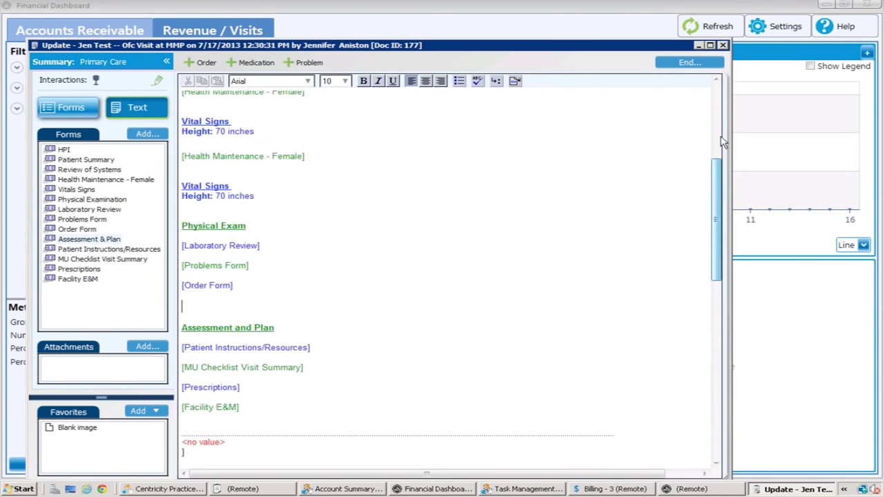
pyautogui.scroll(5, 720, 84)
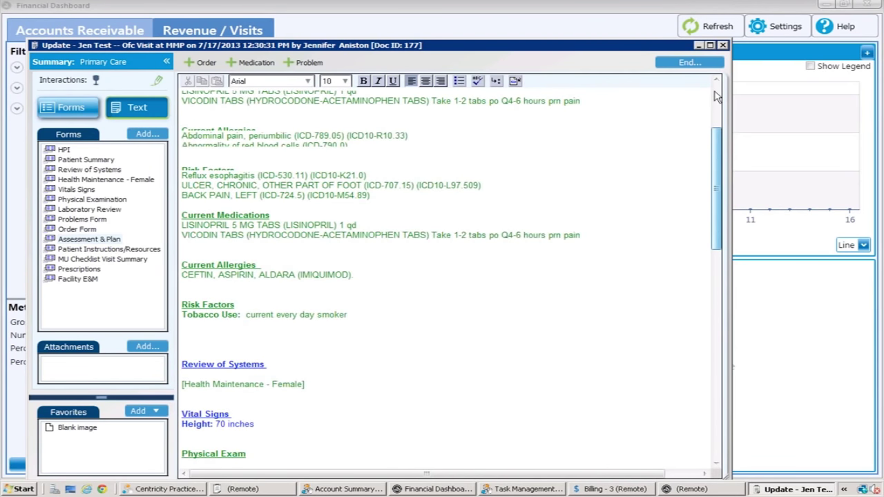
pyautogui.scroll(3, 716, 96)
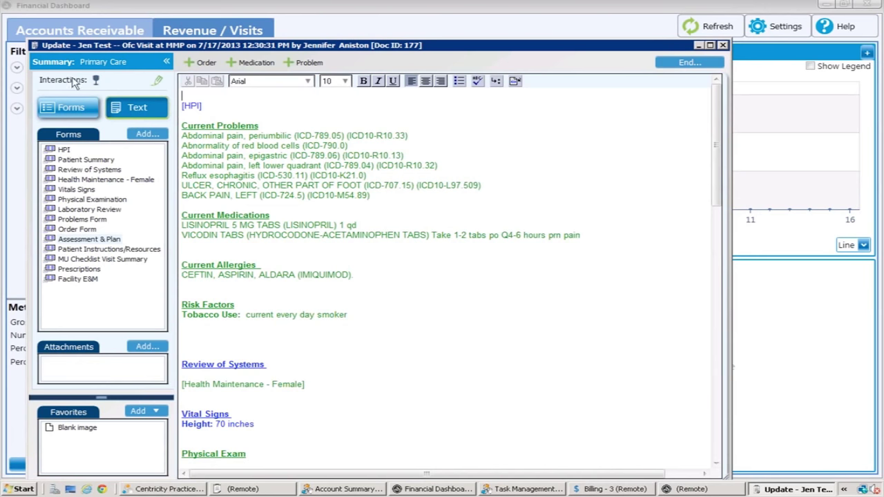
pyautogui.click(63, 111)
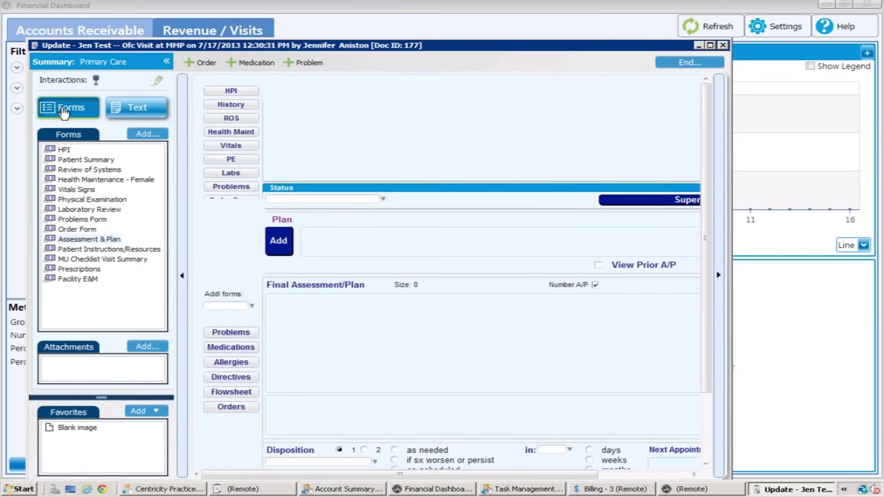
pyautogui.click(134, 111)
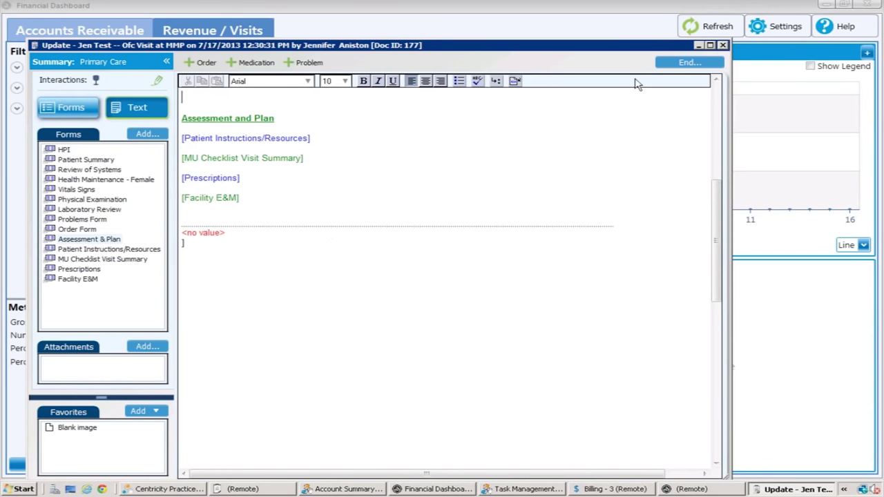
# End the Primary Care office visit update by placing the document on hold, and show the patient's Documents list
pyautogui.click(674, 63)
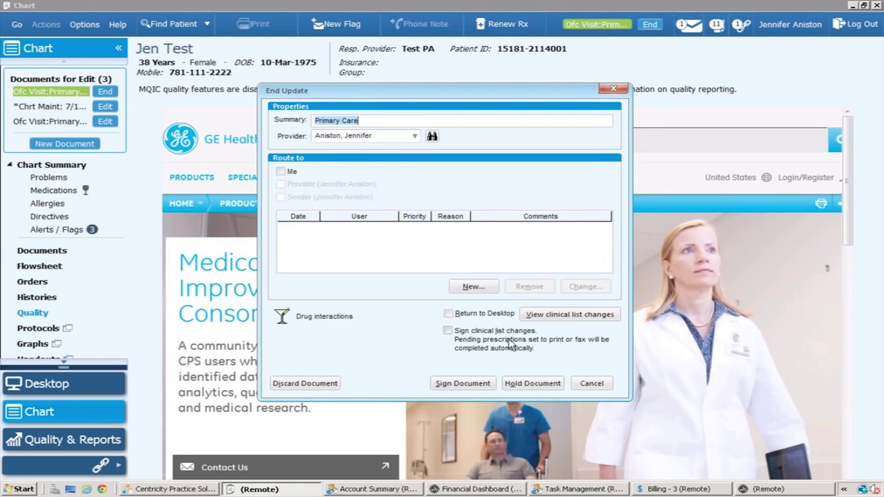
pyautogui.click(526, 385)
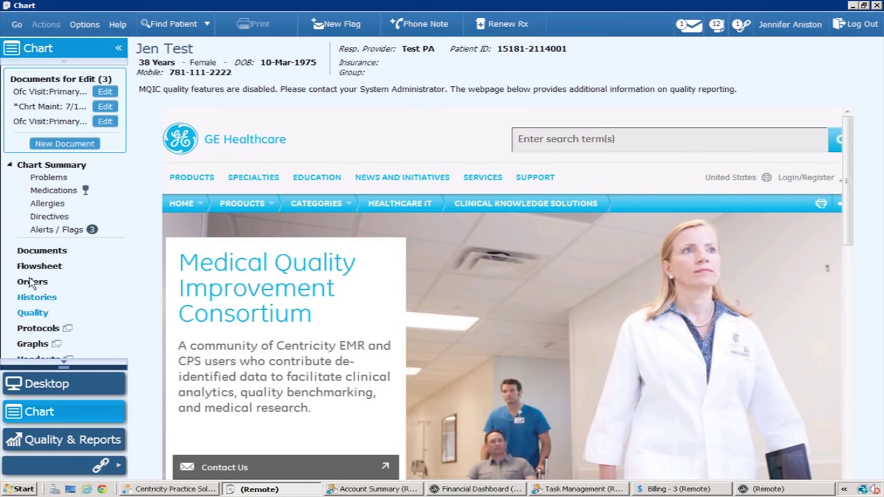
pyautogui.click(38, 251)
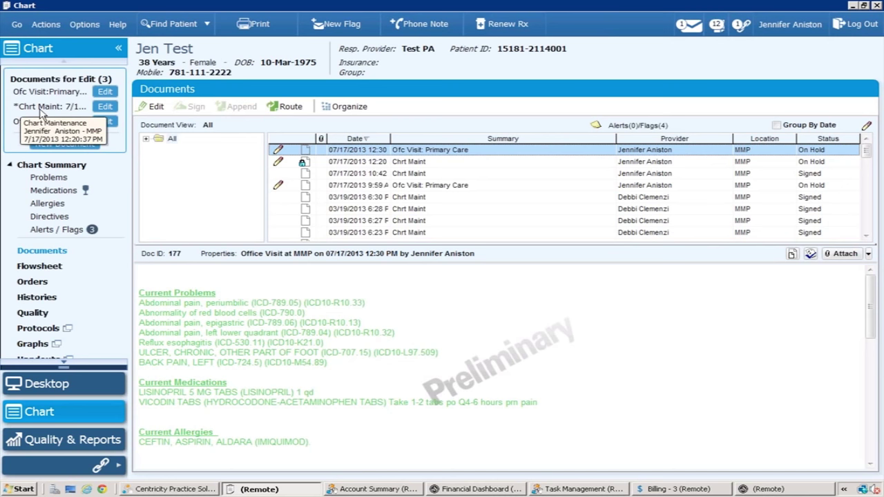
# Open the unsigned Chart Maintenance document of 7/17/2013 12:20 PM for editing and sign it without routing it
pyautogui.click(104, 107)
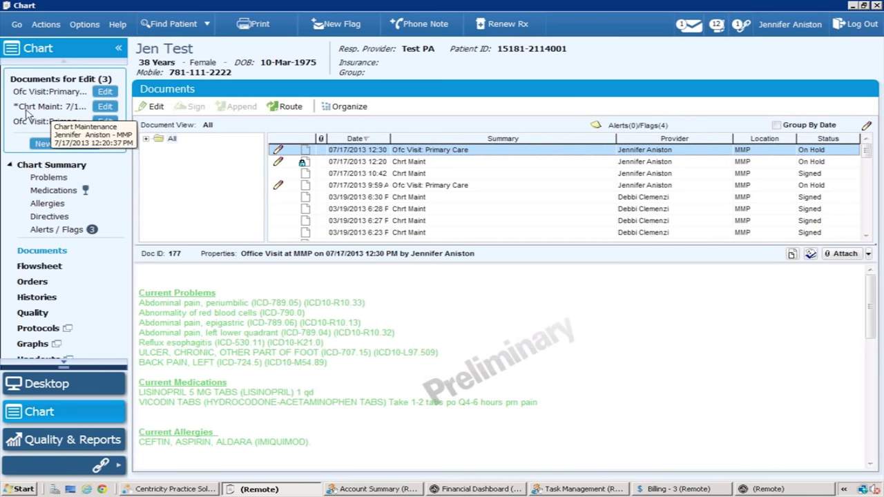
pyautogui.click(106, 106)
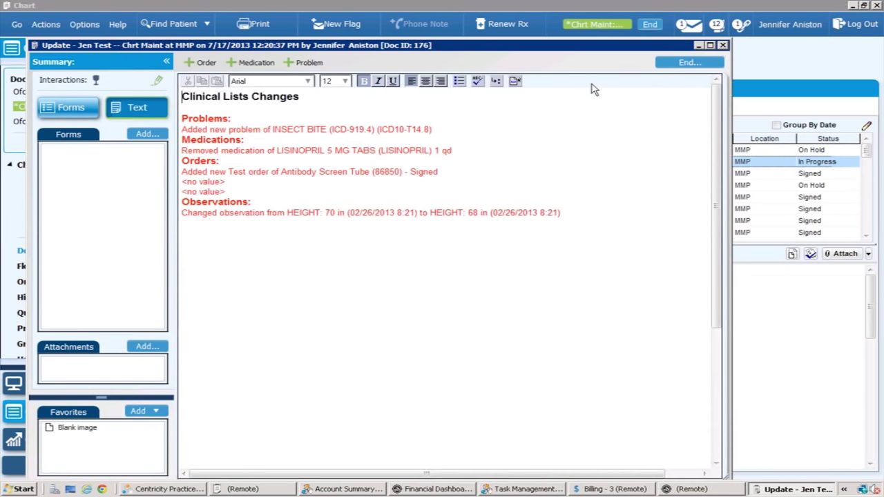
pyautogui.click(674, 64)
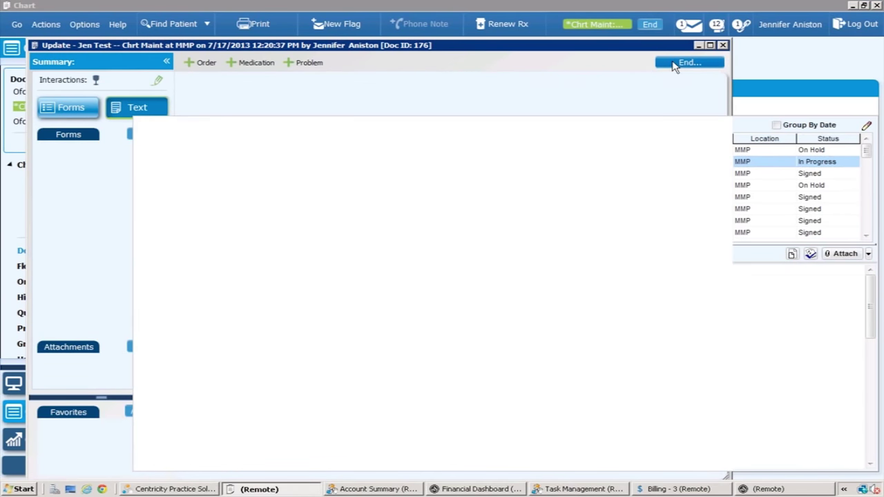
pyautogui.click(456, 384)
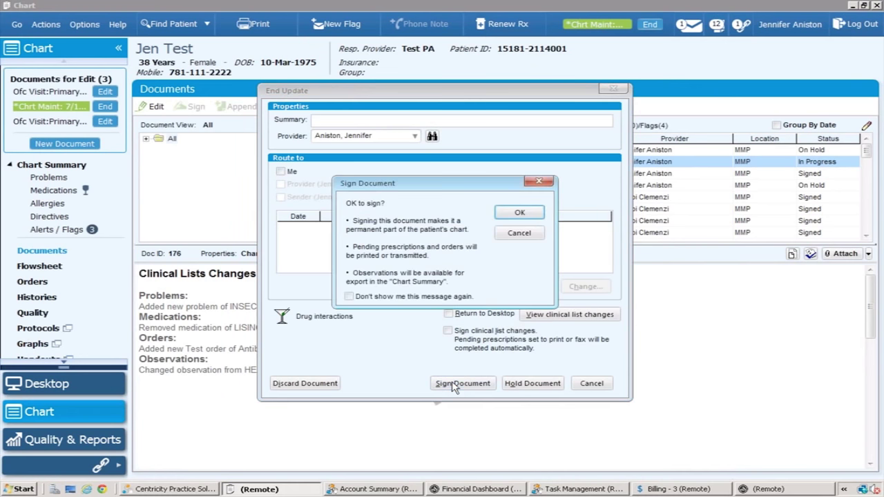
pyautogui.click(511, 213)
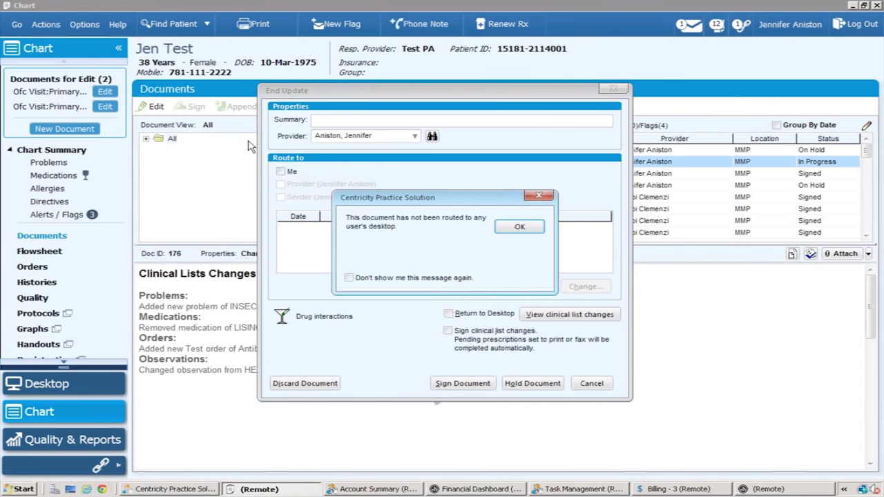
pyautogui.click(513, 228)
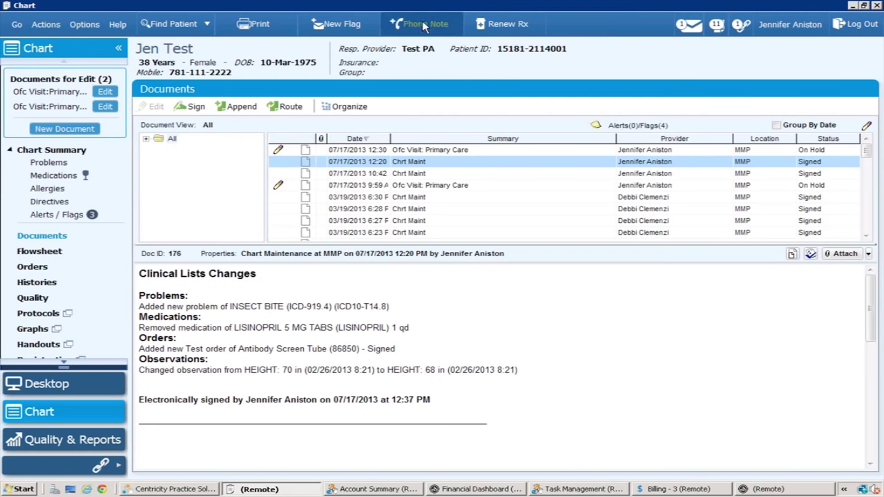
# Start a prescription renewal document for the patient, end the update and discard the document
pyautogui.click(491, 25)
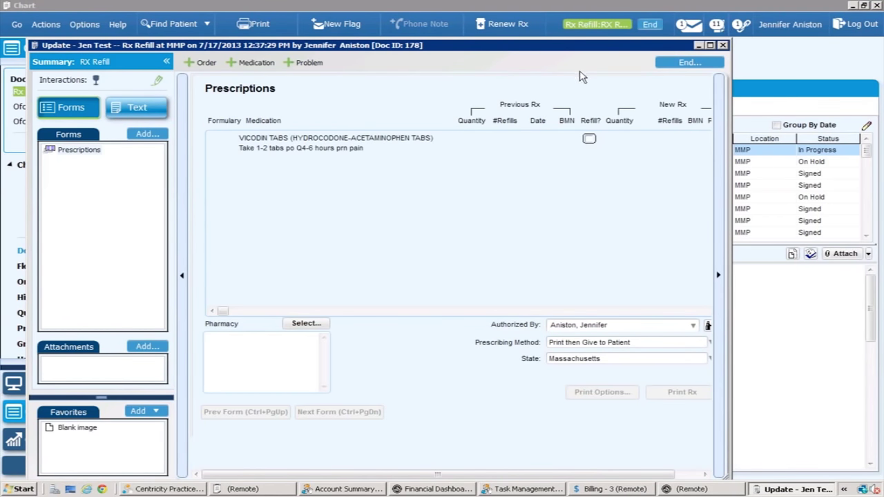
pyautogui.click(680, 63)
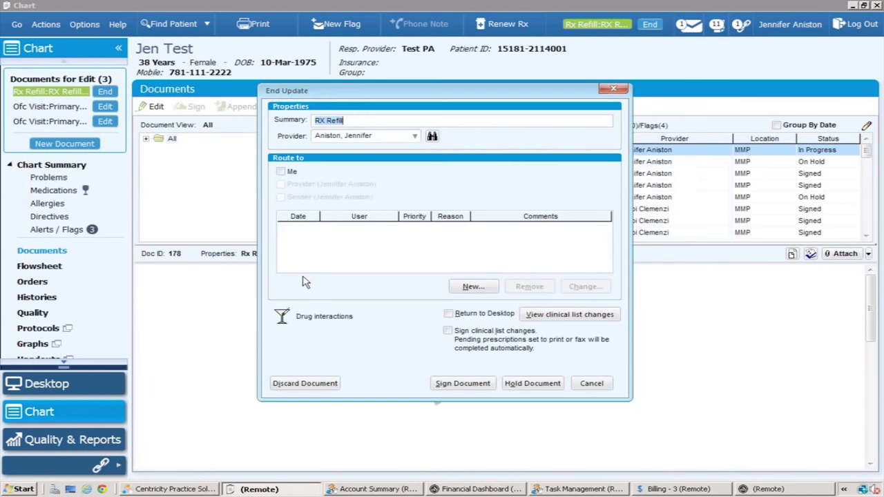
pyautogui.click(299, 388)
pyautogui.click(488, 292)
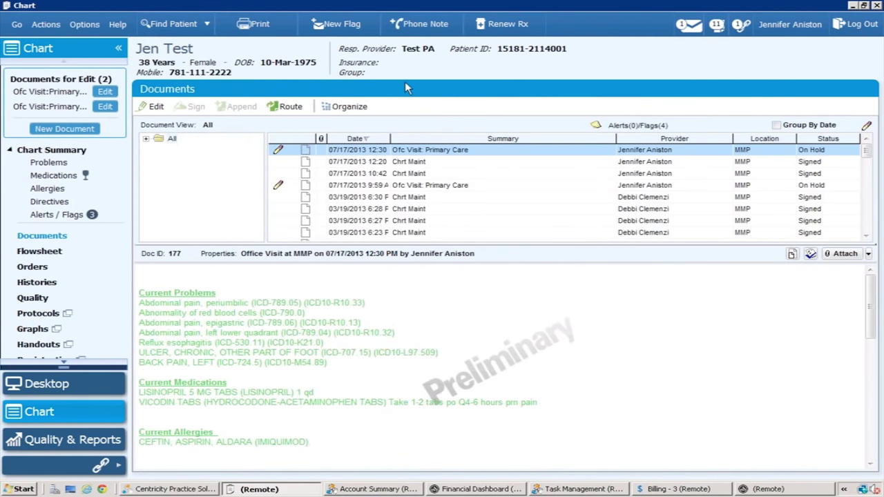
# Start a phone note for the patient, end the update and discard the note
pyautogui.click(412, 23)
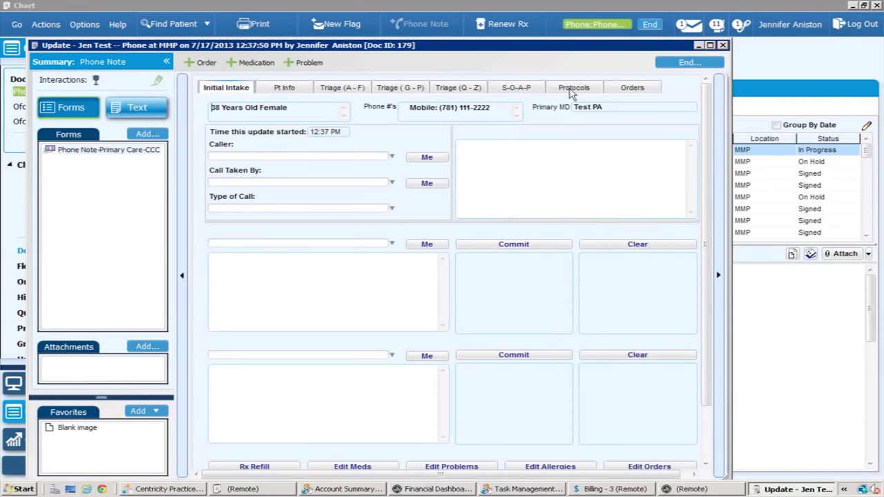
pyautogui.click(694, 65)
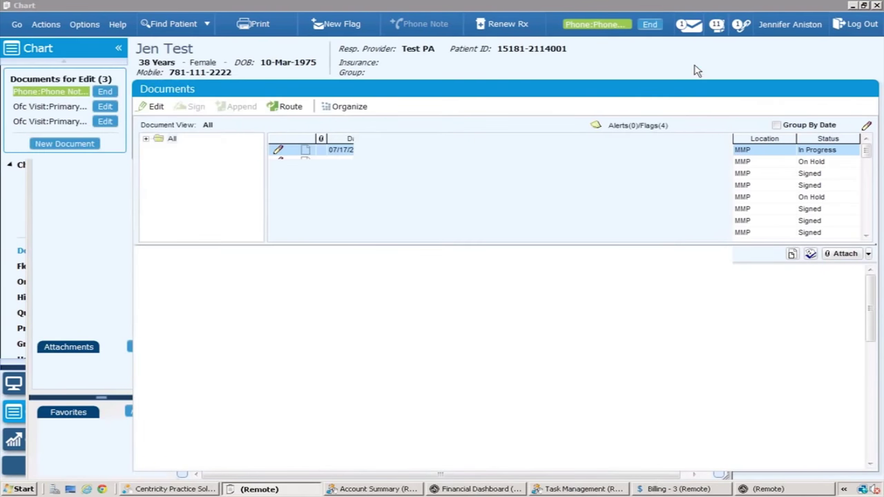
pyautogui.click(302, 384)
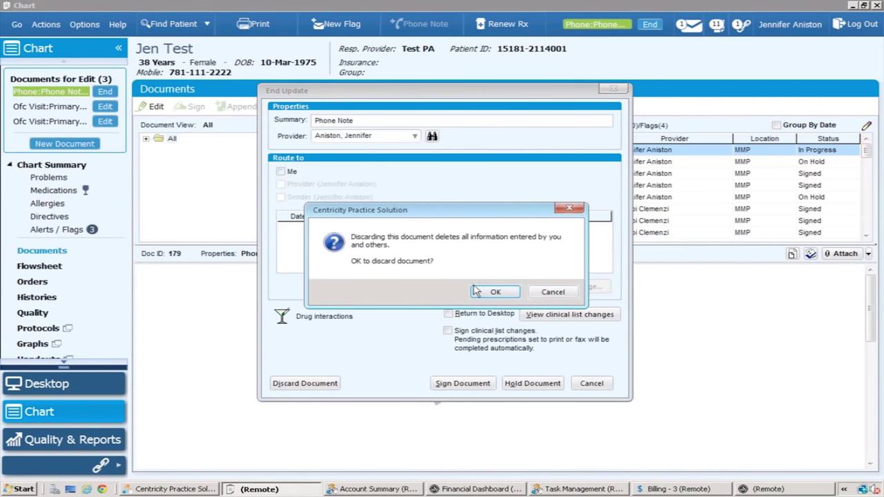
pyautogui.click(495, 291)
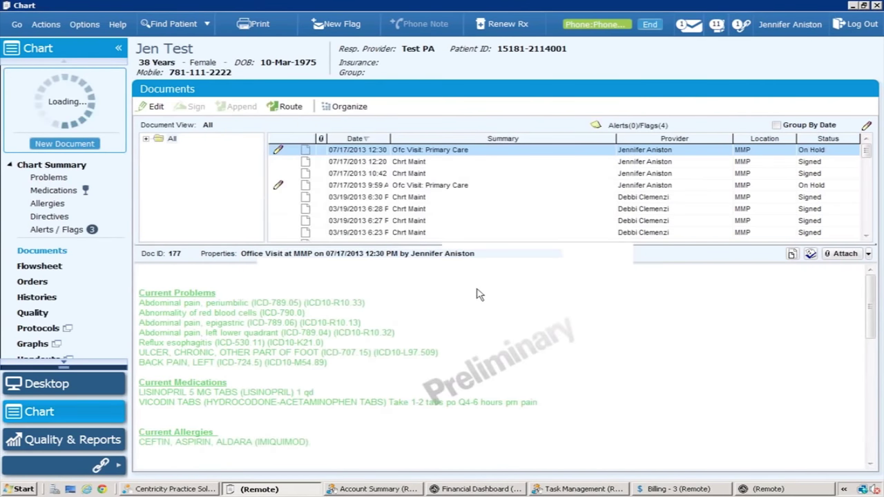